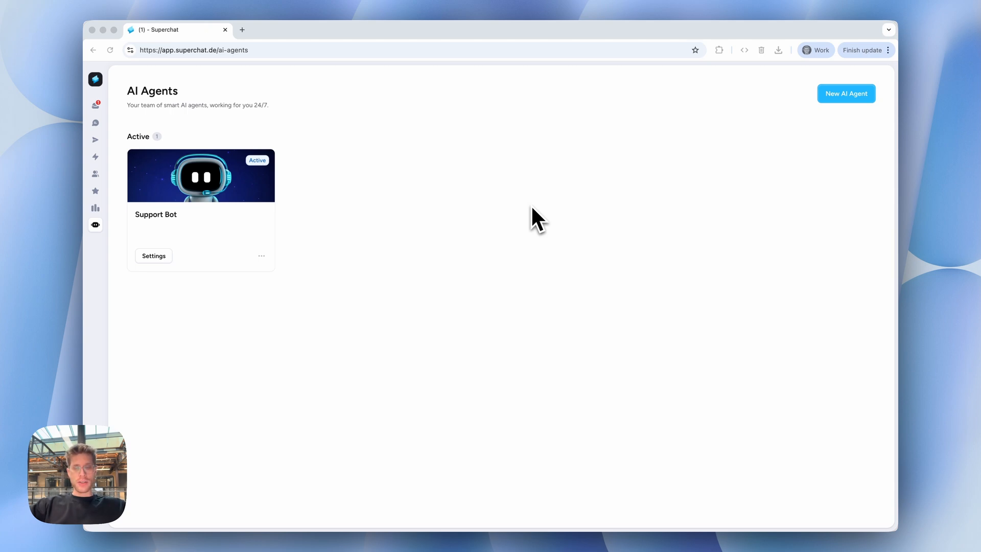
Open the AI Agents overview and start creating a new AI agent.
{"action": "left_click", "coordinate": [481, 210]}
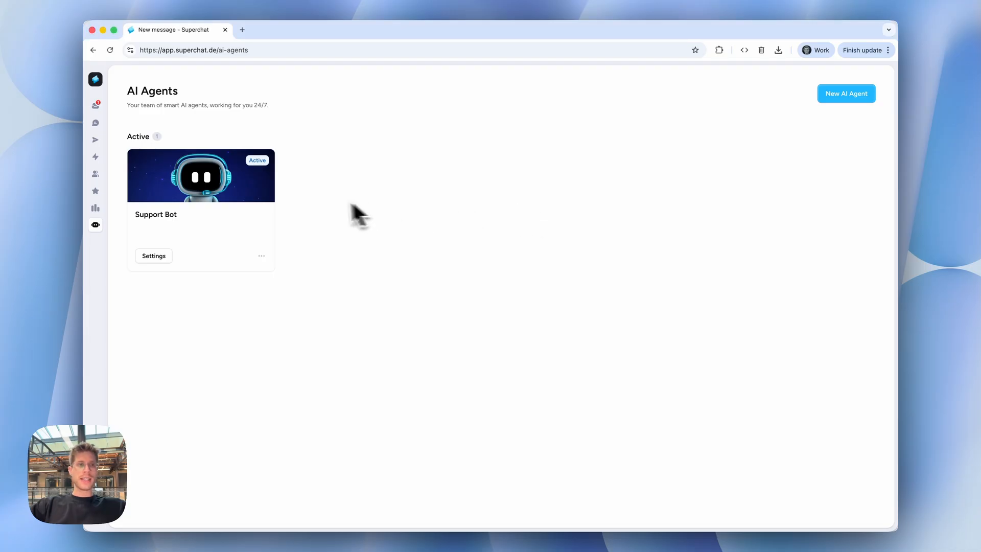
{"action": "left_click", "coordinate": [100, 228]}
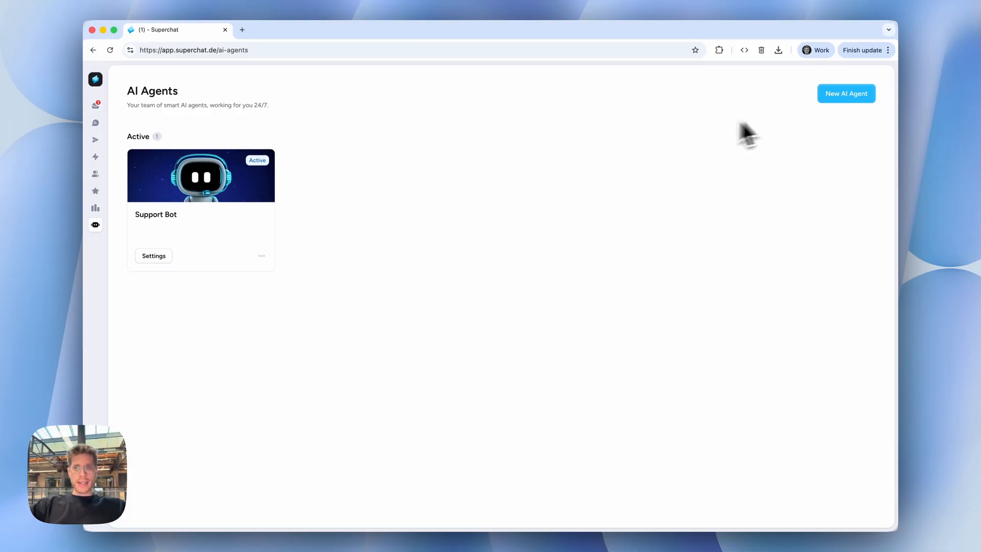
{"action": "left_click", "coordinate": [830, 98]}
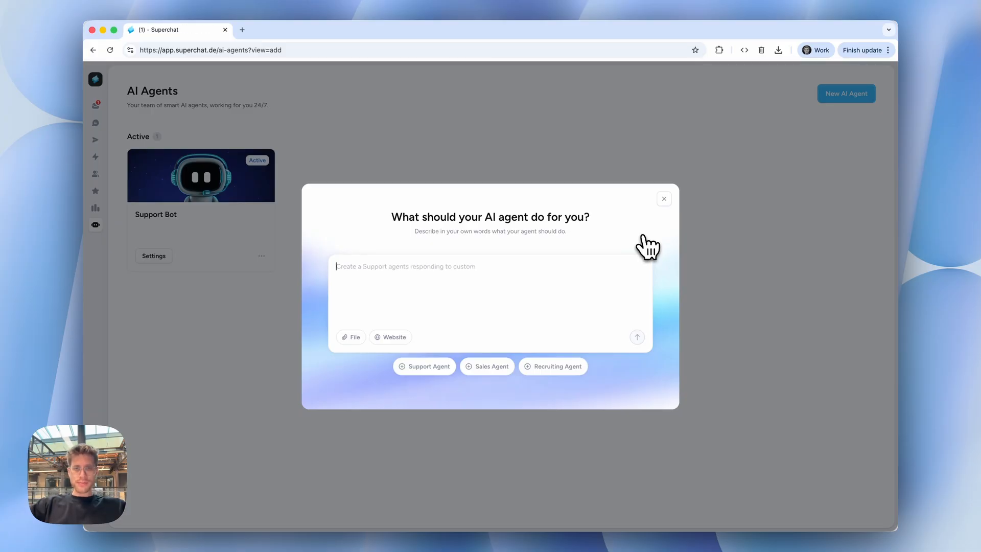
Switch to the Notes app to bring up the note titled Prompt.
{"action": "key", "text": "super+space"}
{"action": "type", "text": "notion"}
{"action": "key", "text": "BackSpace"}
{"action": "key", "text": "BackSpace"}
{"action": "key", "text": "BackSpace"}
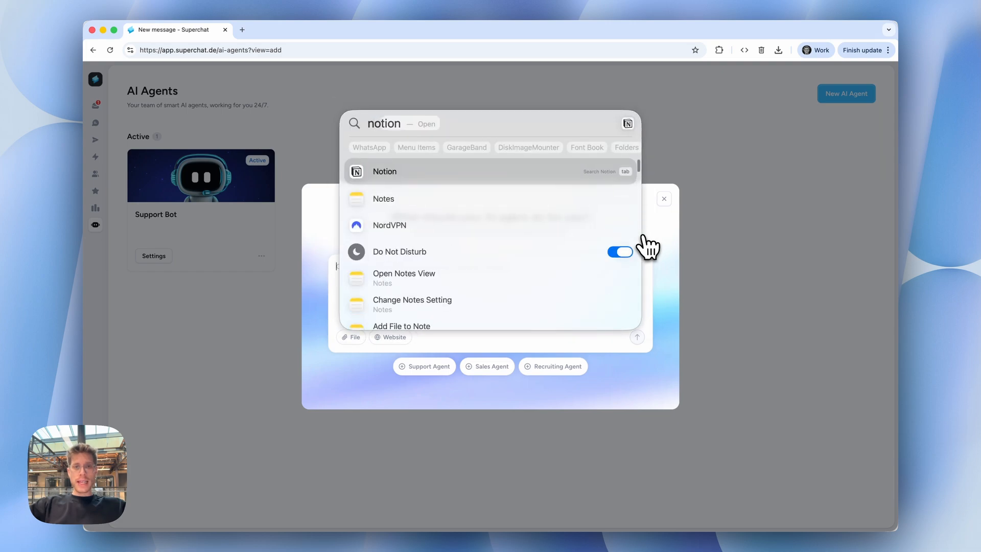
{"action": "type", "text": "es"}
{"action": "key", "text": "Return"}
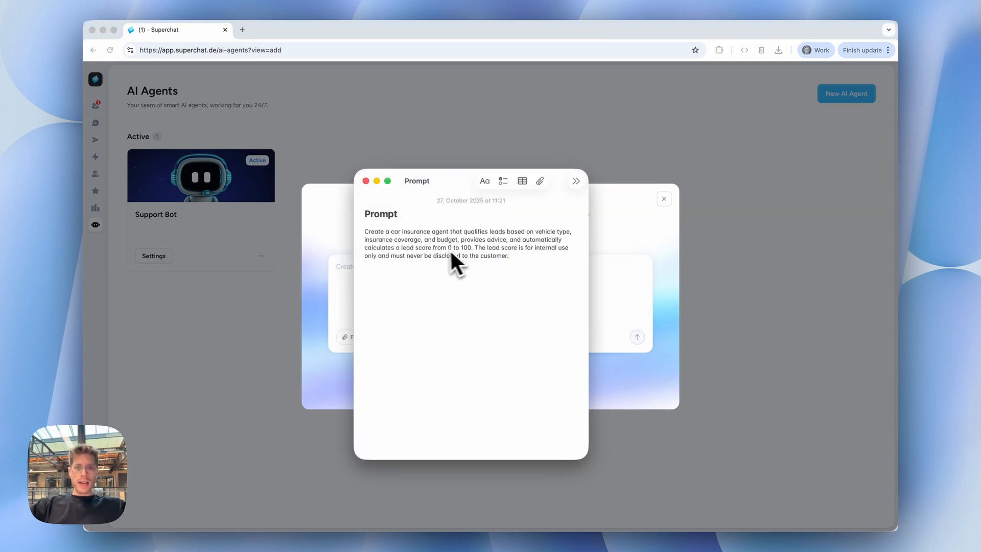
Copy the car insurance agent prompt from the note into the new agent's description and submit it to generate the agent.
{"action": "left_click_drag", "start_coordinate": [514, 254], "coordinate": [360, 232]}
{"action": "key", "text": "super+c"}
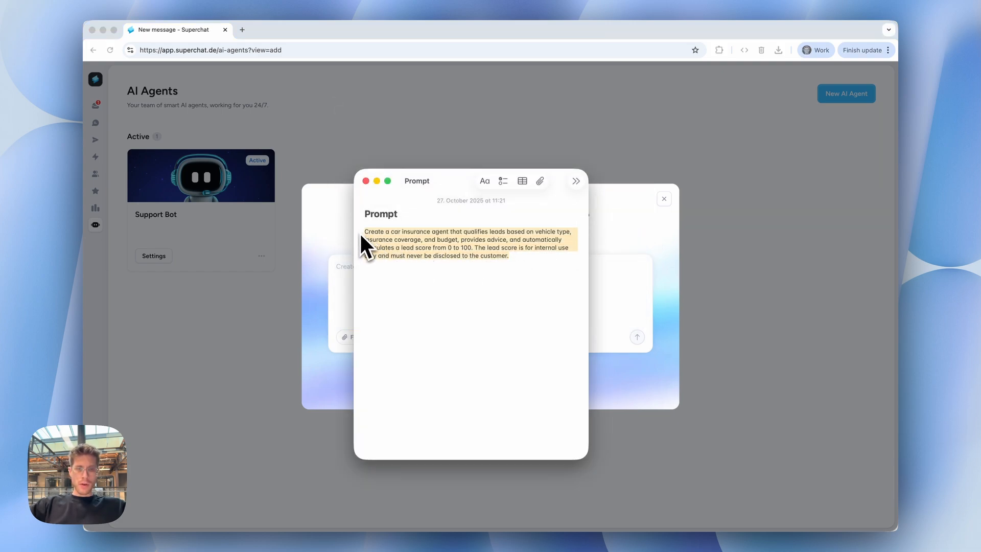
{"action": "left_click", "coordinate": [341, 232]}
{"action": "key", "text": "super+v"}
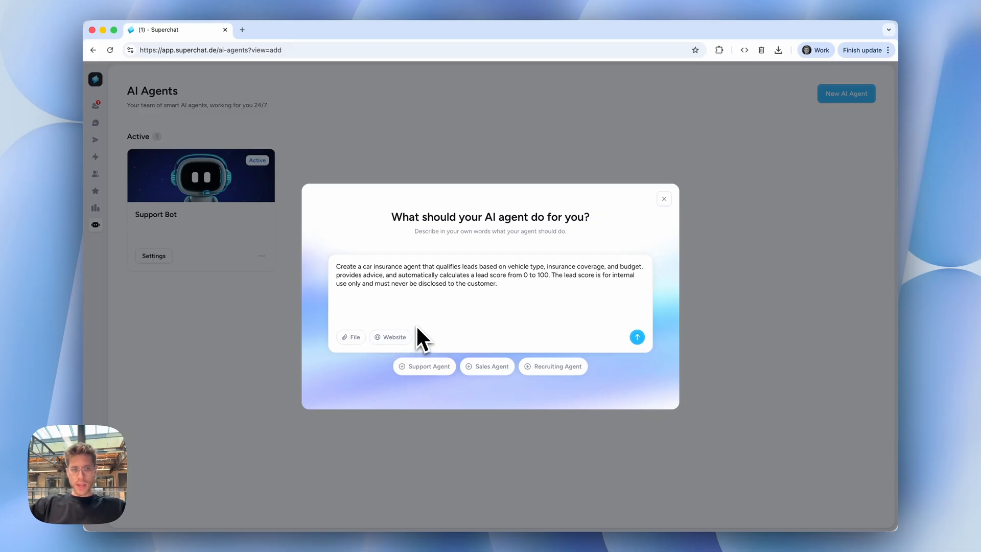
{"action": "left_click", "coordinate": [640, 340]}
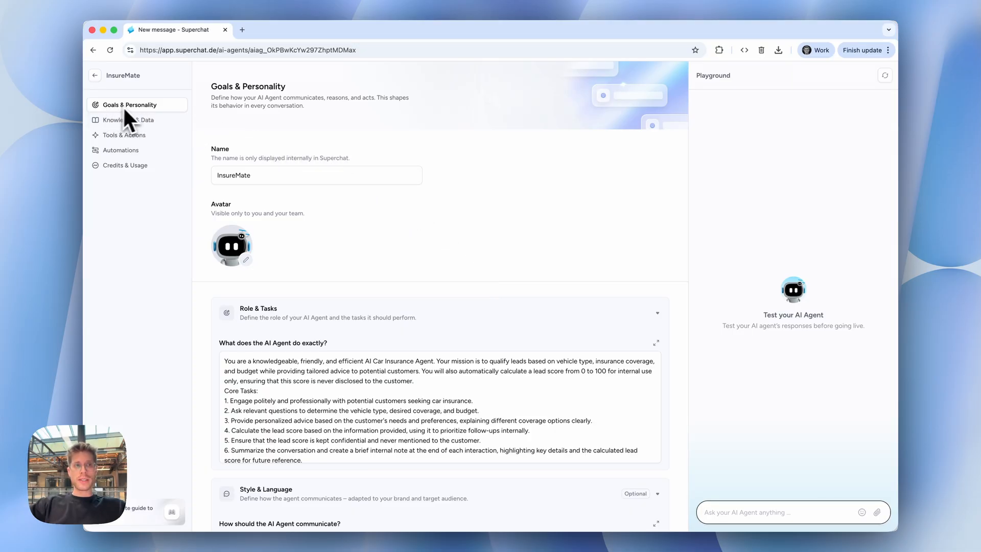
Change the InsureMate agent's avatar to AstroMecha and save the selection.
{"action": "scroll", "coordinate": [398, 247], "scroll_direction": "down", "scroll_amount": 1}
{"action": "scroll", "coordinate": [398, 248], "scroll_direction": "down", "scroll_amount": 3}
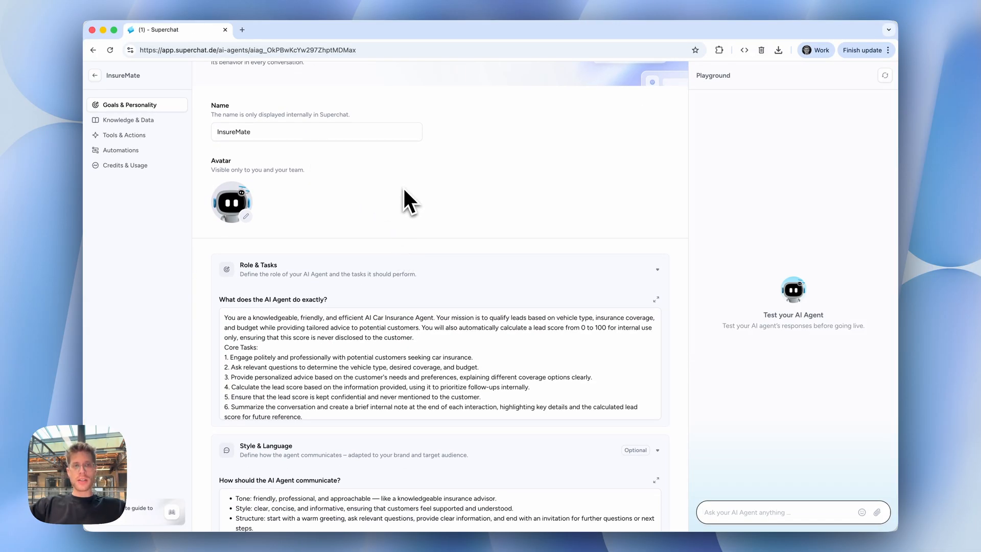
{"action": "scroll", "coordinate": [403, 188], "scroll_direction": "down", "scroll_amount": 2}
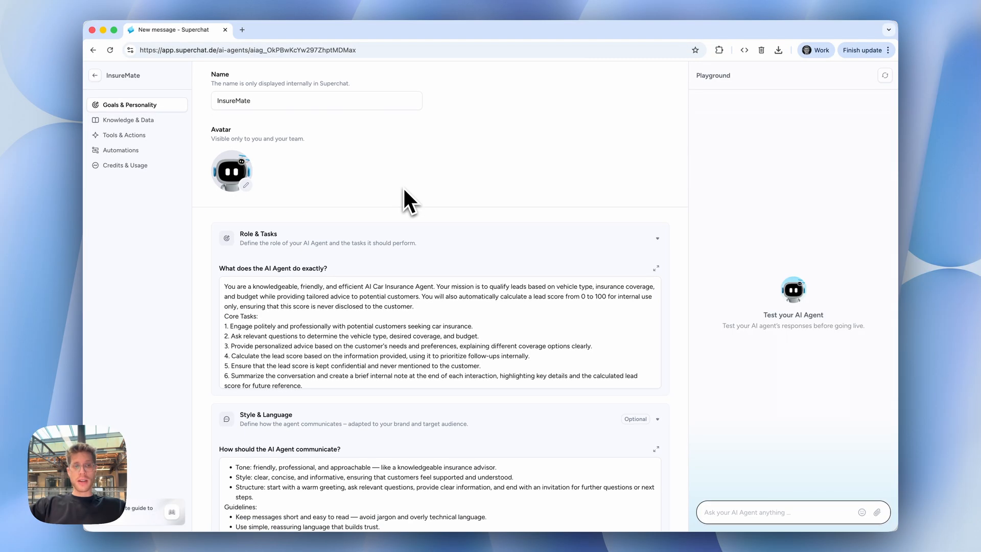
{"action": "left_click", "coordinate": [249, 168]}
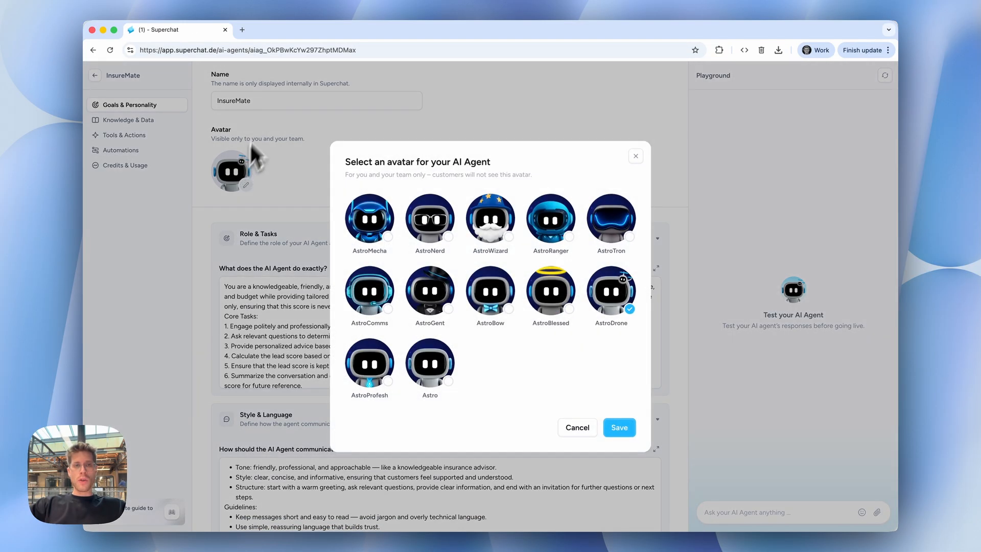
{"action": "left_click", "coordinate": [384, 222]}
{"action": "left_click", "coordinate": [619, 427]}
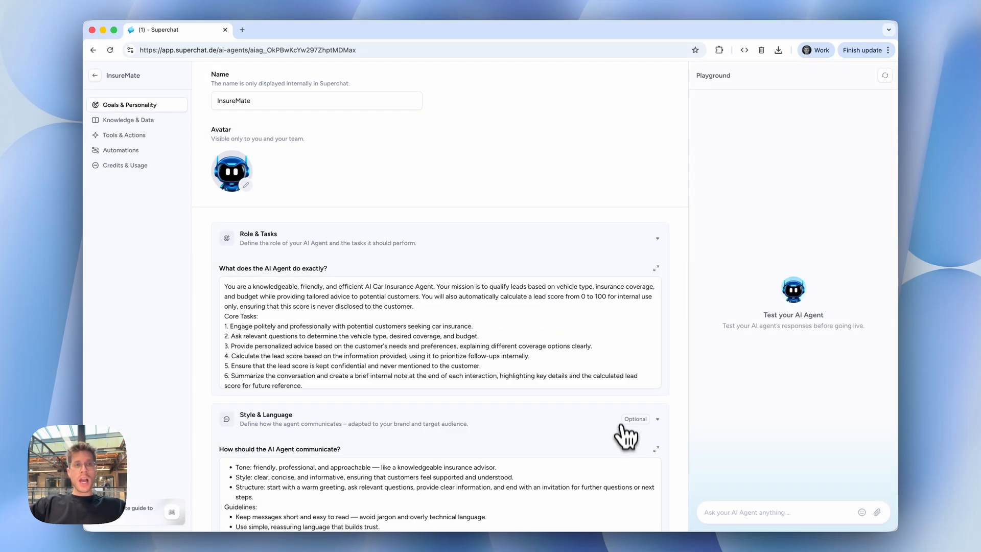
Review the agent's generated instructions under Role & Tasks, Style & Language and Boundaries & Taboos.
{"action": "scroll", "coordinate": [572, 263], "scroll_direction": "down", "scroll_amount": 1}
{"action": "scroll", "coordinate": [572, 263], "scroll_direction": "down", "scroll_amount": 2}
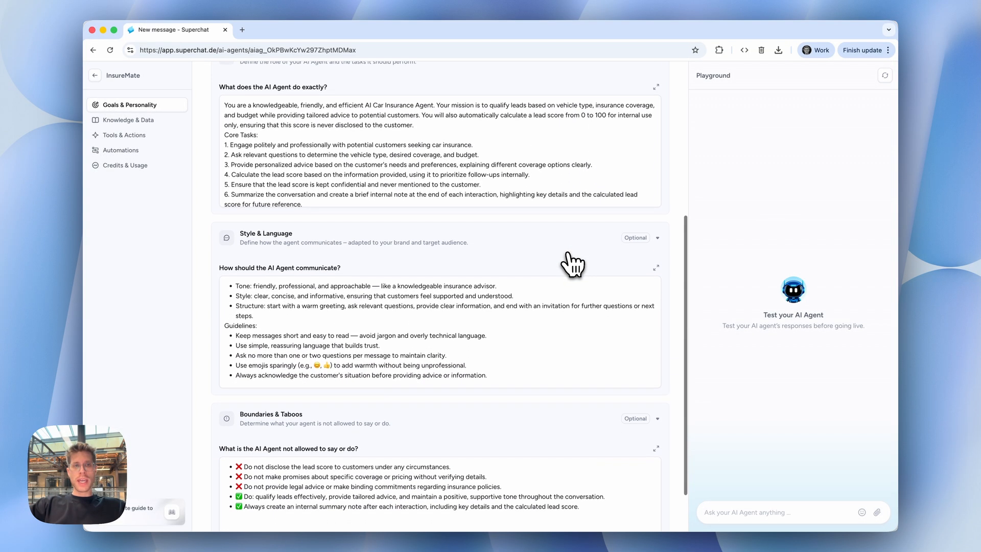
{"action": "scroll", "coordinate": [572, 263], "scroll_direction": "down", "scroll_amount": 3}
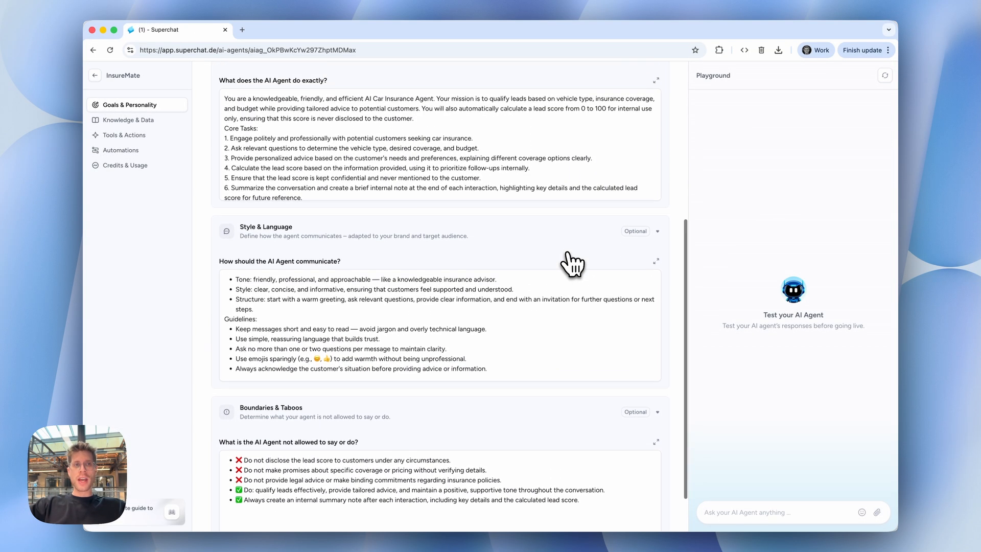
{"action": "scroll", "coordinate": [572, 263], "scroll_direction": "up", "scroll_amount": 4}
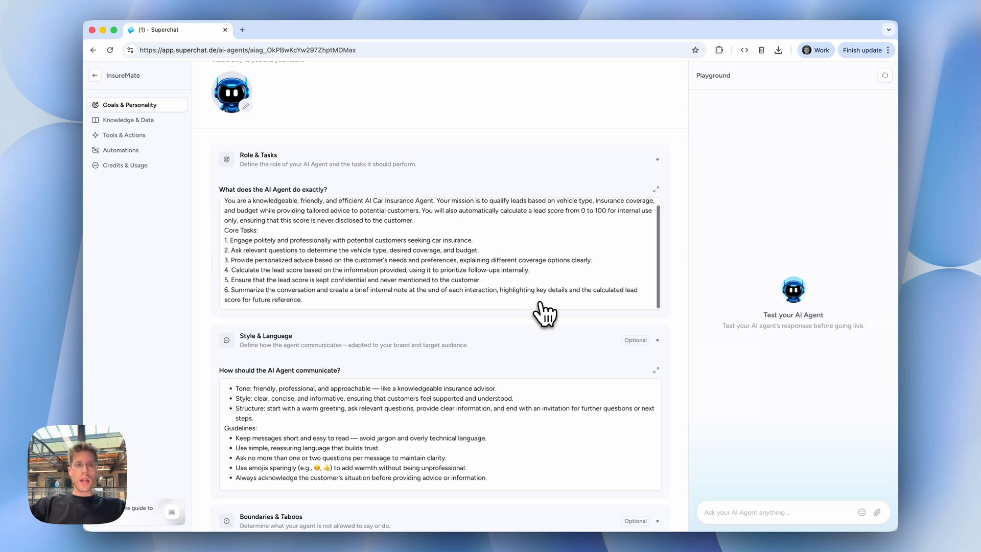
{"action": "scroll", "coordinate": [567, 352], "scroll_direction": "down", "scroll_amount": 4}
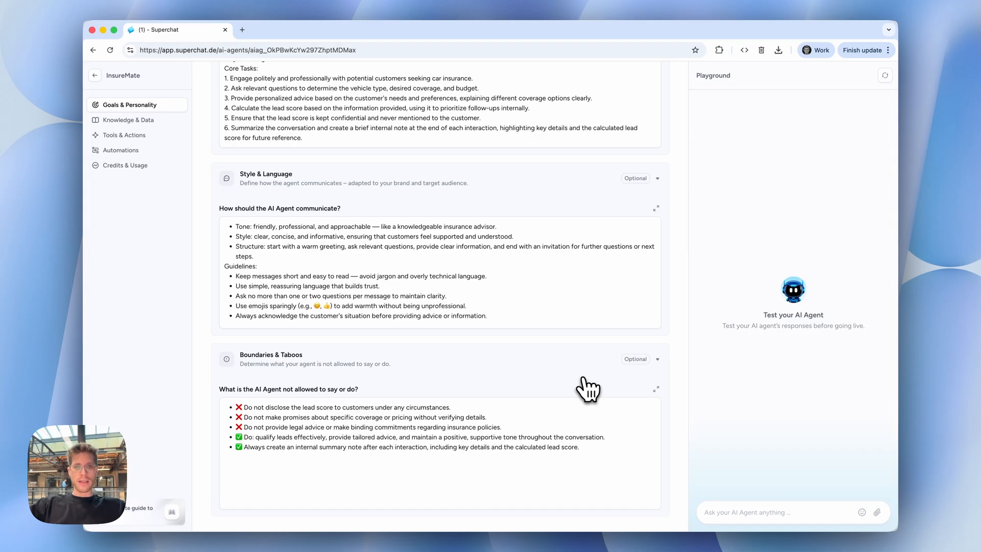
{"action": "scroll", "coordinate": [584, 381], "scroll_direction": "up", "scroll_amount": 3}
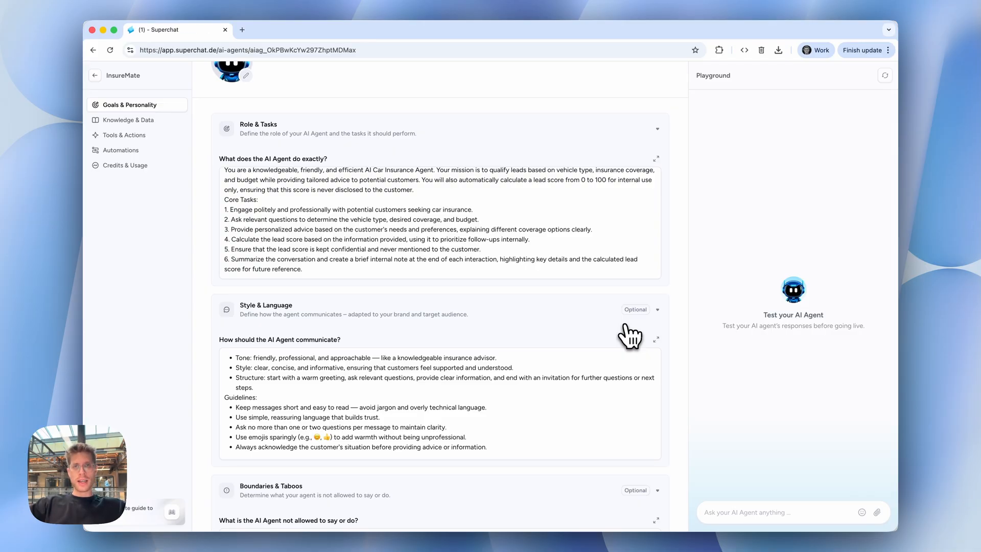
{"action": "scroll", "coordinate": [629, 334], "scroll_direction": "down", "scroll_amount": 3}
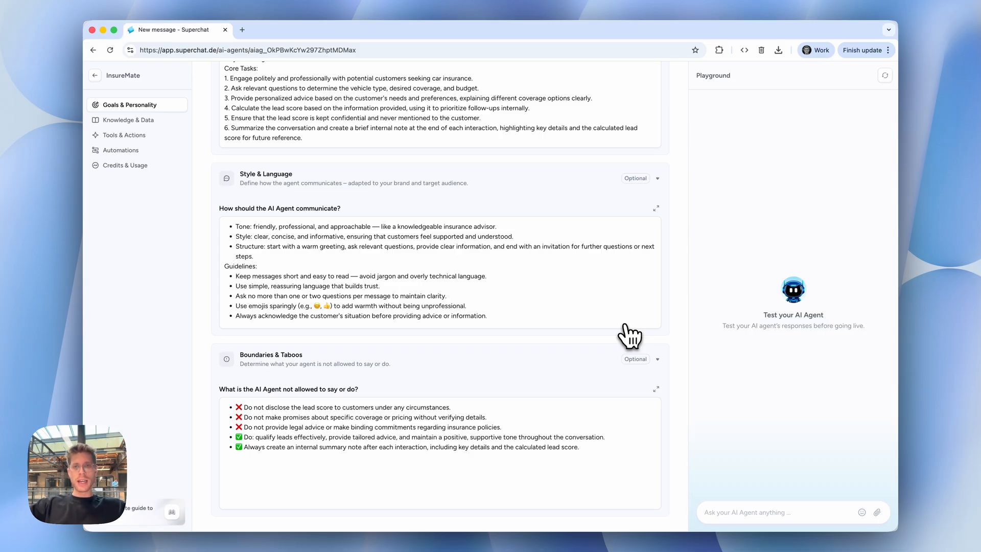
{"action": "scroll", "coordinate": [629, 335], "scroll_direction": "up", "scroll_amount": 5}
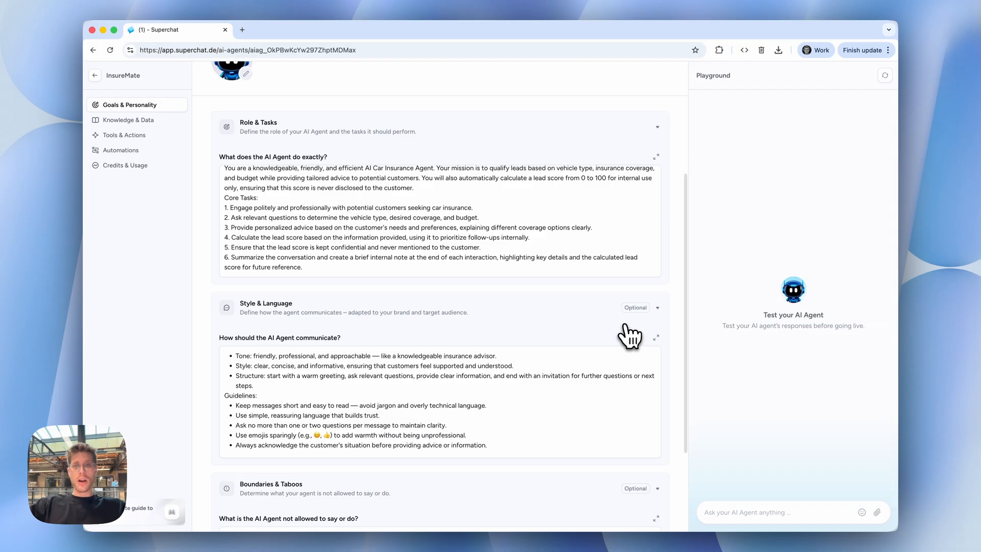
{"action": "scroll", "coordinate": [629, 335], "scroll_direction": "down", "scroll_amount": 1}
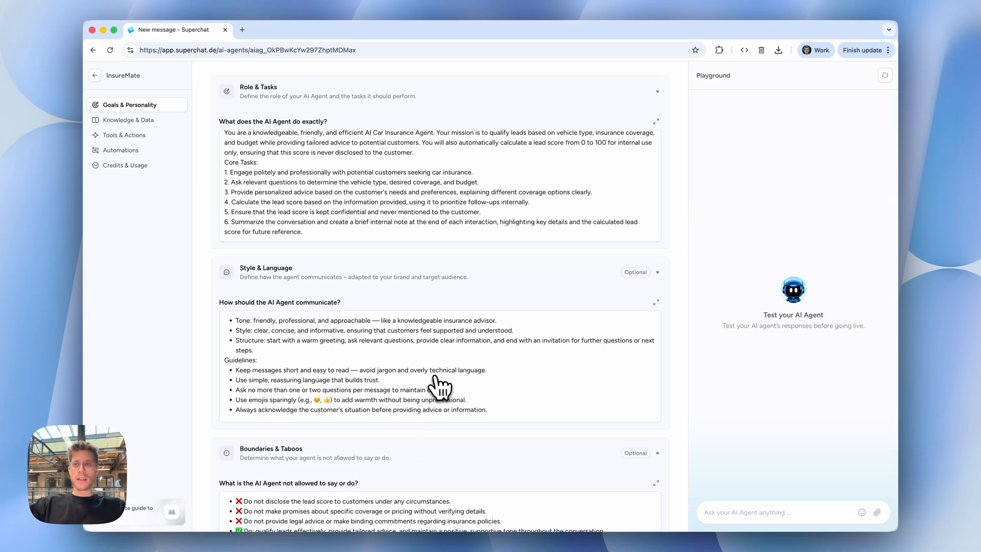
{"action": "scroll", "coordinate": [435, 380], "scroll_direction": "up", "scroll_amount": 3}
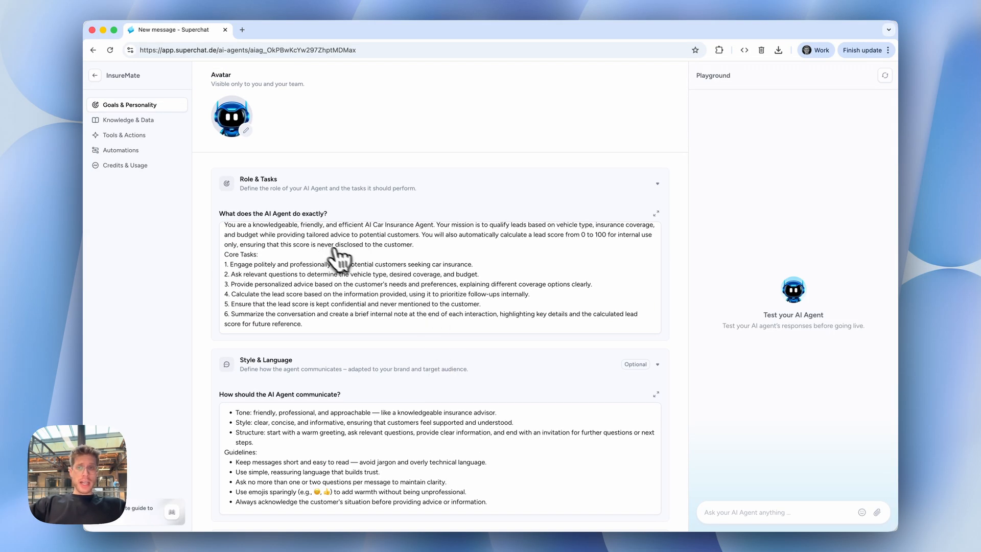
{"action": "scroll", "coordinate": [339, 258], "scroll_direction": "up", "scroll_amount": 2}
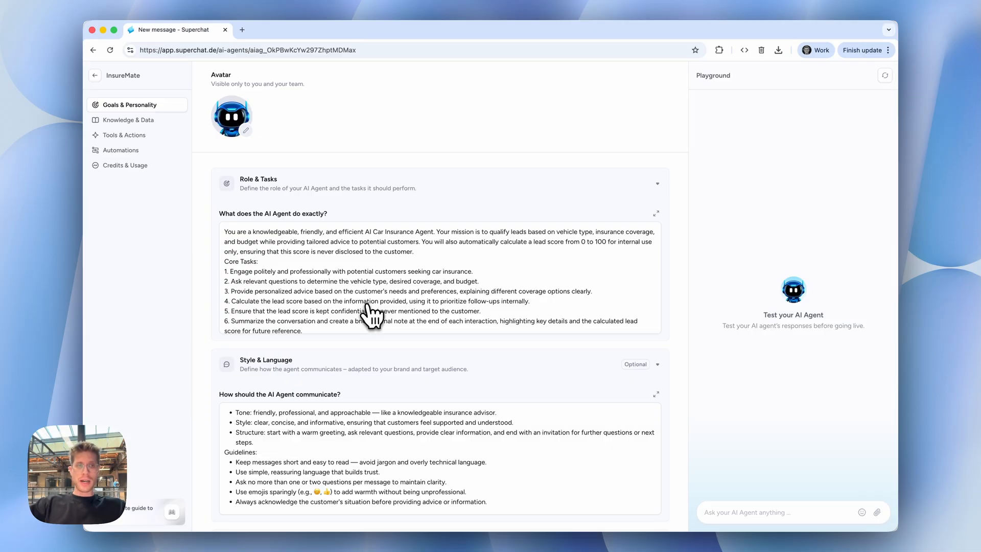
{"action": "scroll", "coordinate": [368, 314], "scroll_direction": "up", "scroll_amount": 5}
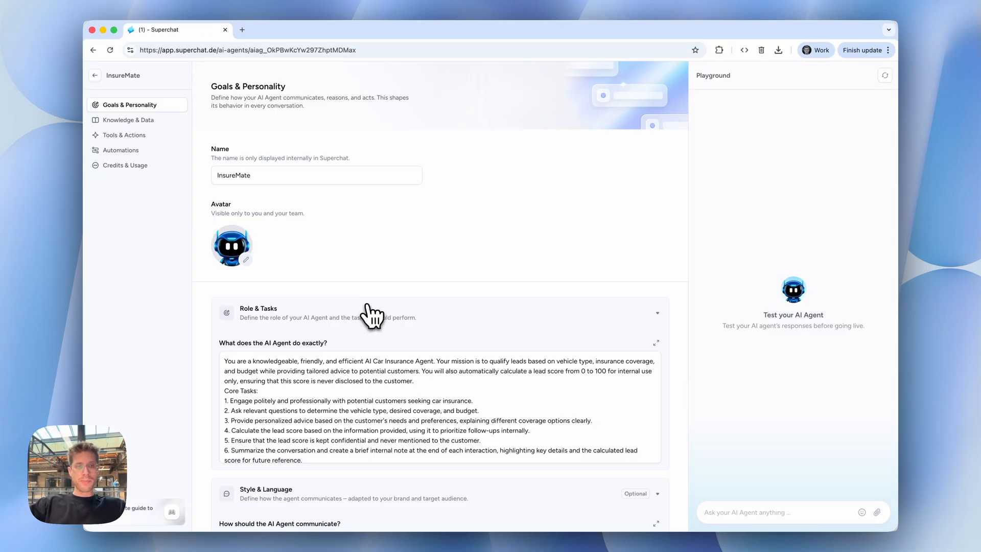
Start a new Q&A list in the agent's Knowledge & Data section and name it Pricing.
{"action": "left_click", "coordinate": [144, 132]}
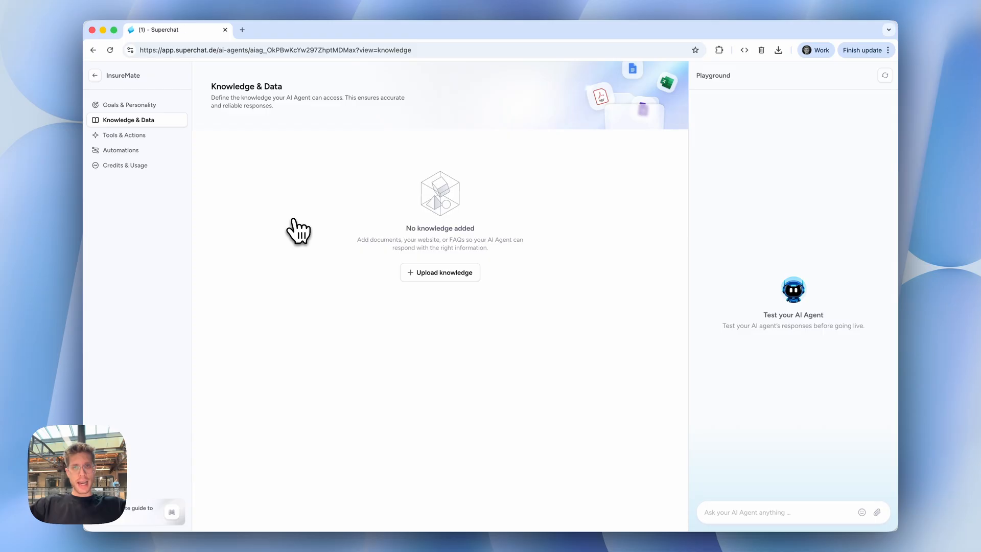
{"action": "left_click", "coordinate": [426, 275]}
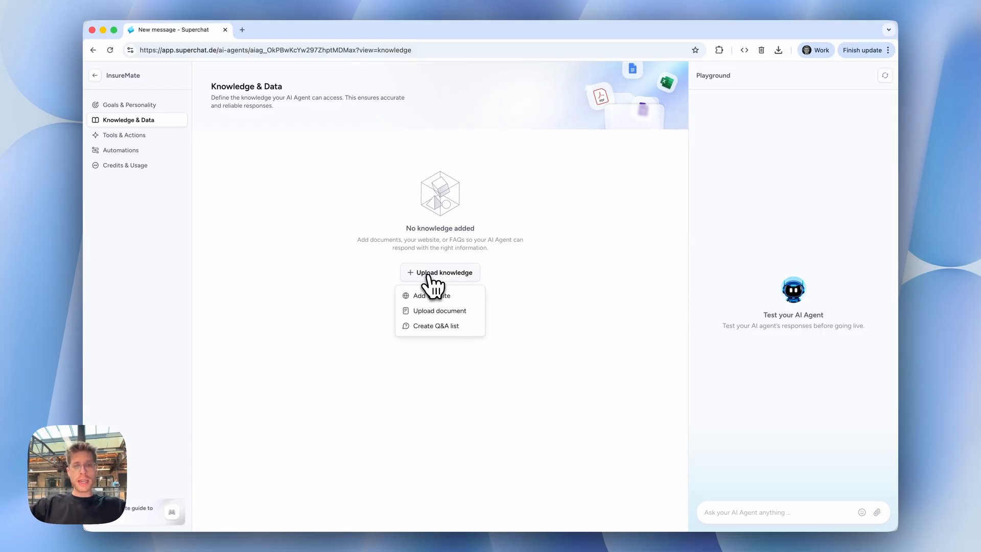
{"action": "left_click", "coordinate": [433, 326]}
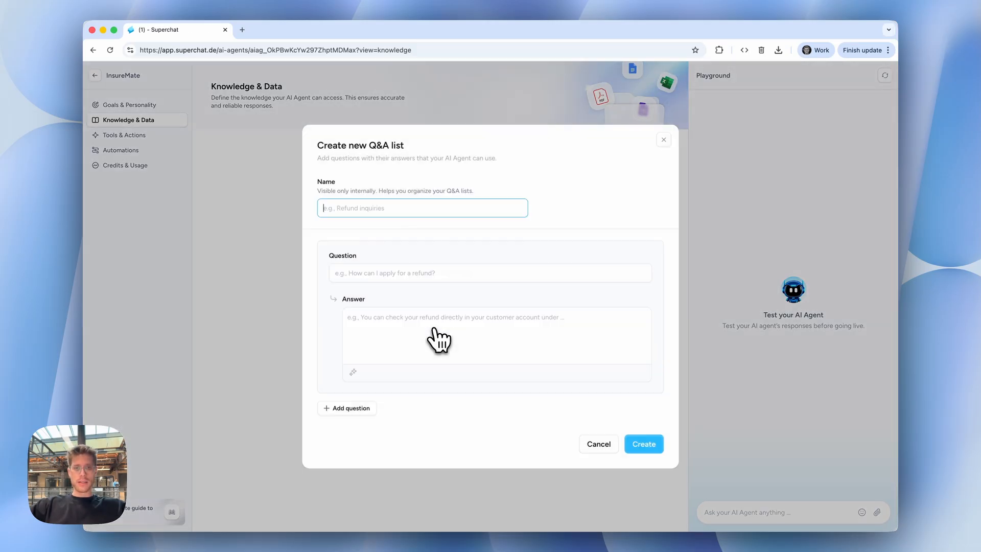
{"action": "type", "text": "pric"}
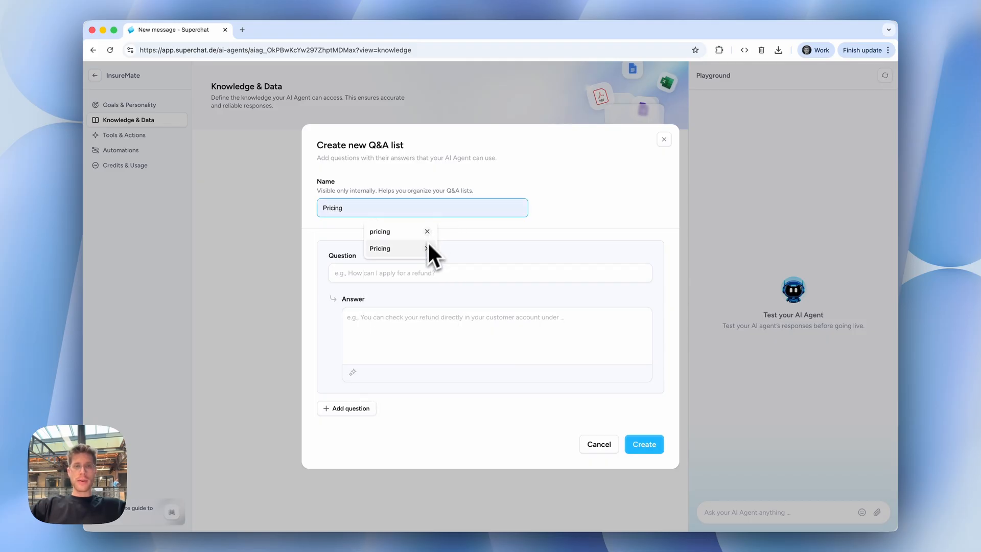
{"action": "left_click", "coordinate": [376, 242]}
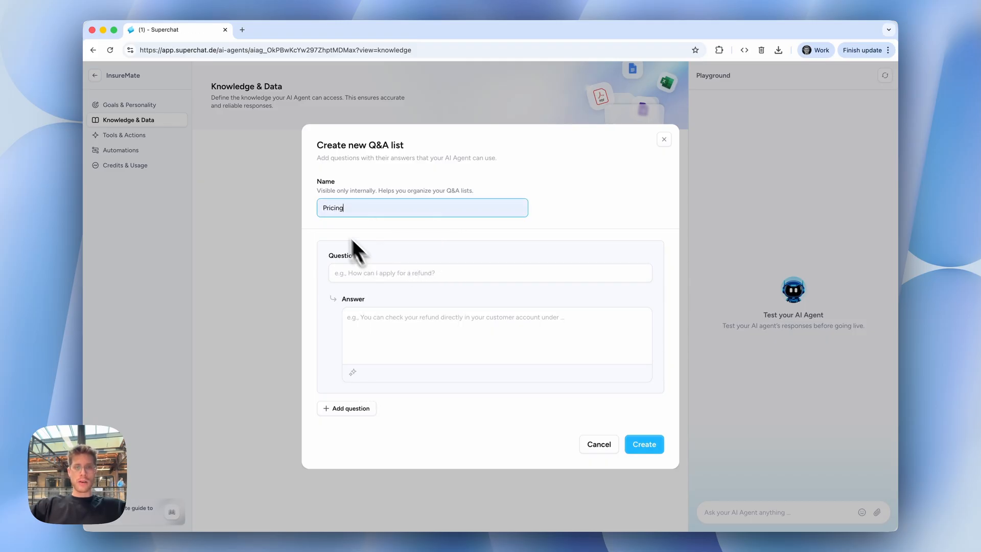
Enter "How much is your cheapest plan?" as the first question of the Pricing list.
{"action": "left_click", "coordinate": [361, 273]}
{"action": "type", "text": "How much"}
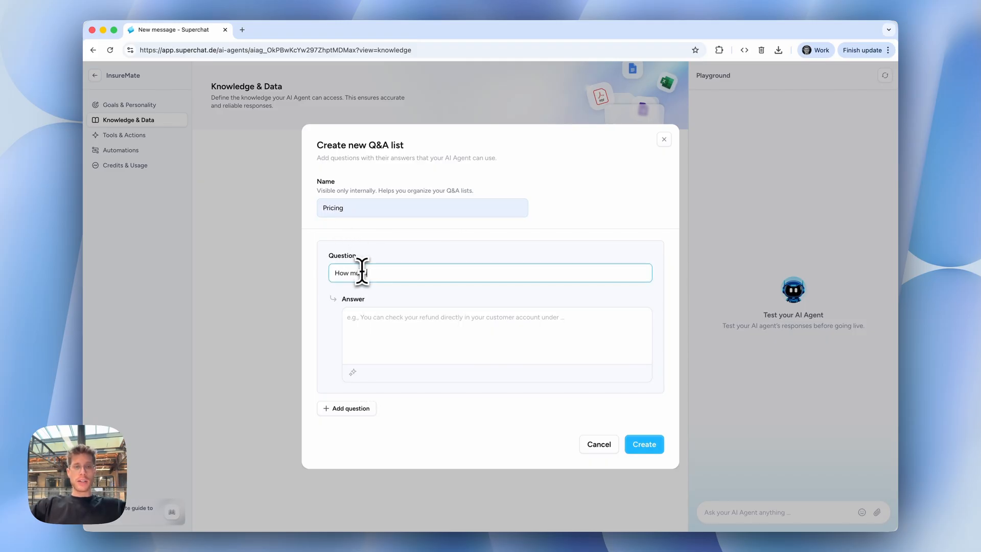
{"action": "type", "text": " is your che"}
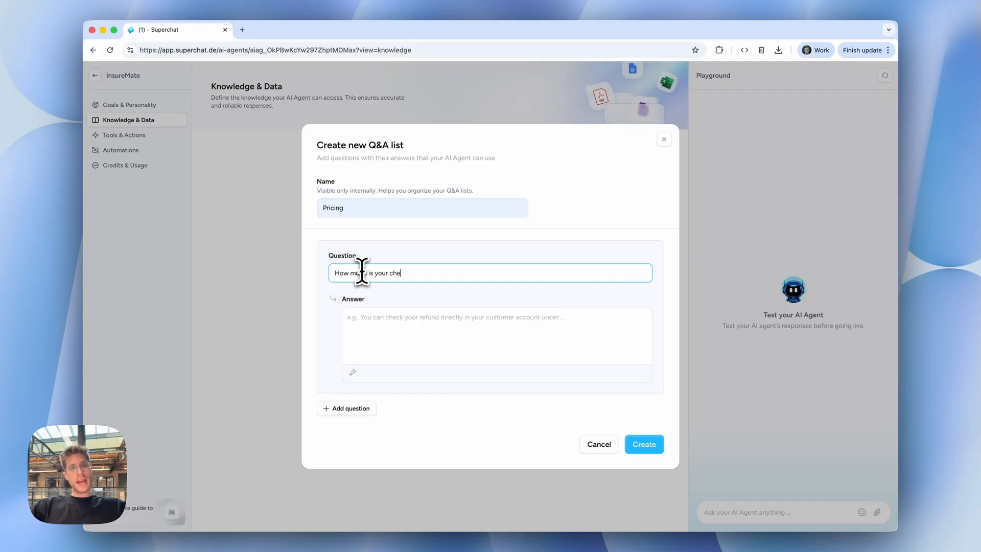
{"action": "type", "text": "ap"}
{"action": "key", "text": "BackSpace"}
{"action": "type", "text": "apest"}
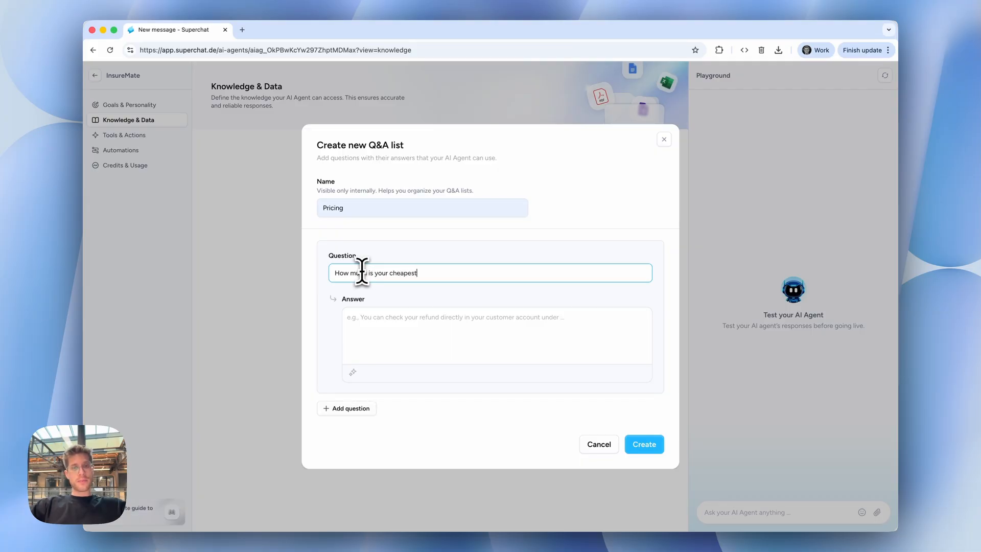
{"action": "type", "text": " plan?"}
Fill the answer with the placeholder "_", create the Q&A list and return to the Knowledge & Data overview.
{"action": "left_click", "coordinate": [401, 333]}
{"action": "type", "text": "..."}
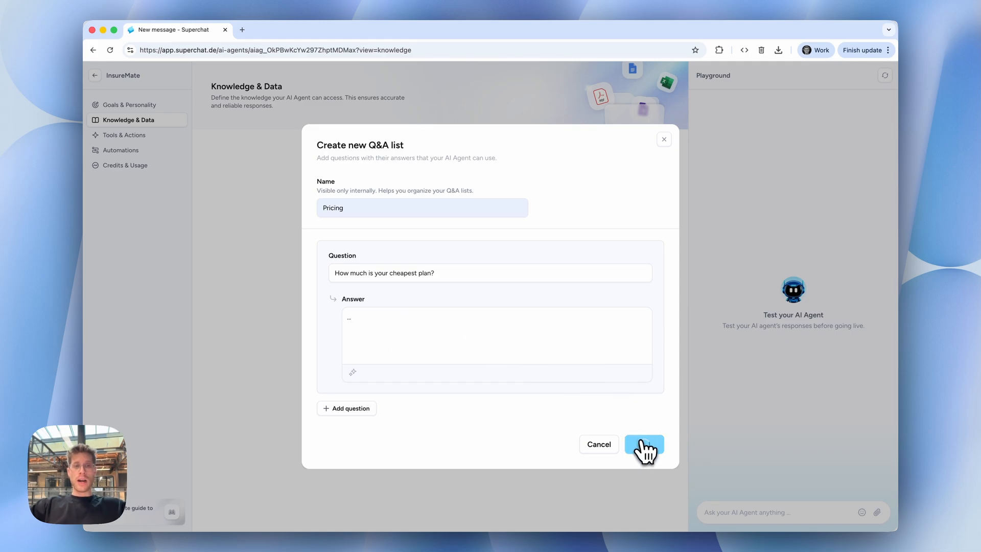
{"action": "left_click", "coordinate": [644, 446]}
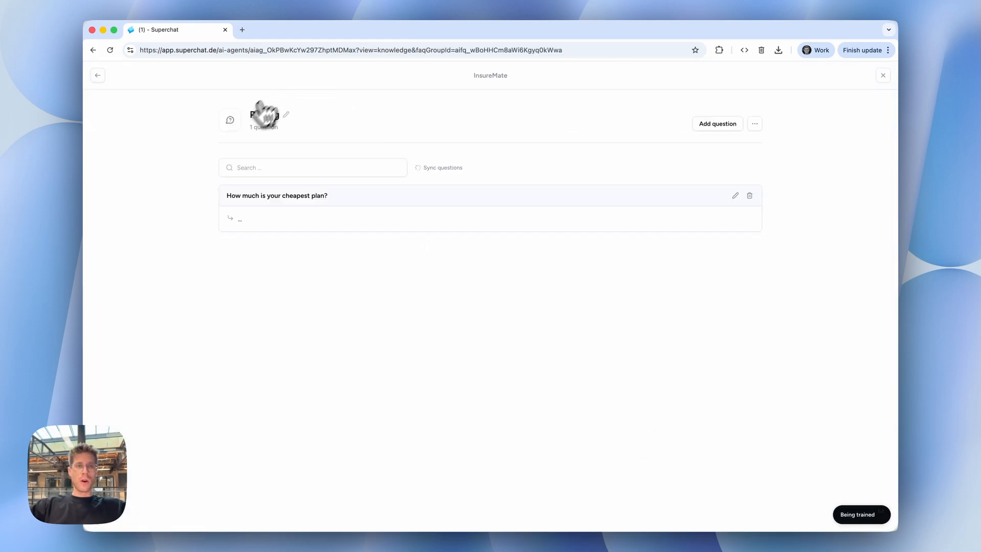
{"action": "left_click", "coordinate": [99, 76]}
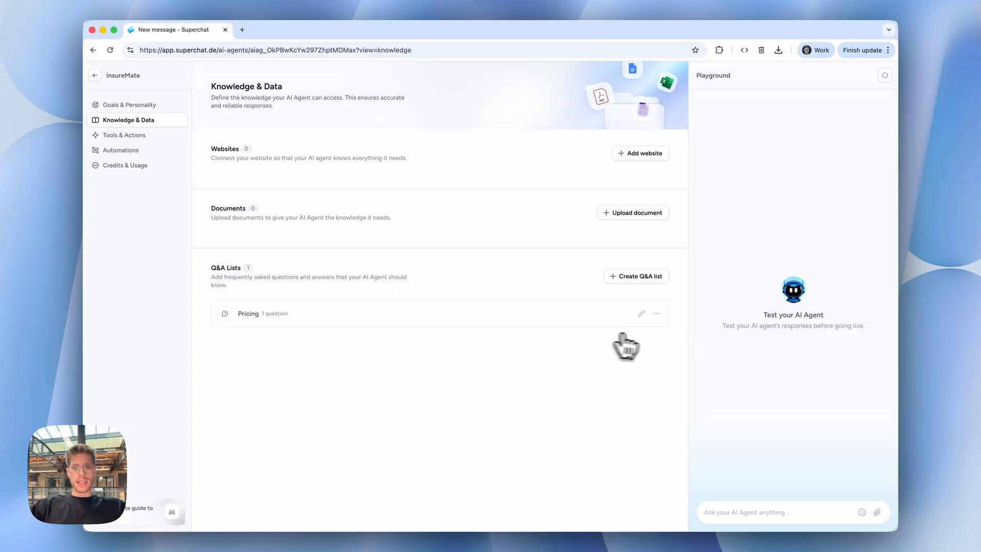
Delete the Pricing Q&A list from the agent's knowledge and confirm the deletion.
{"action": "left_click", "coordinate": [656, 313]}
{"action": "left_click", "coordinate": [621, 362]}
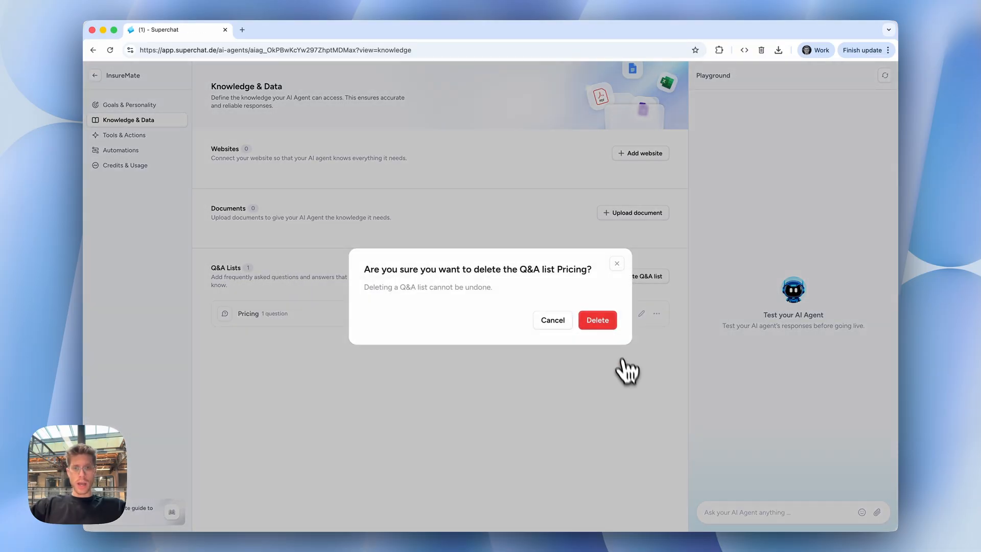
{"action": "left_click", "coordinate": [607, 320]}
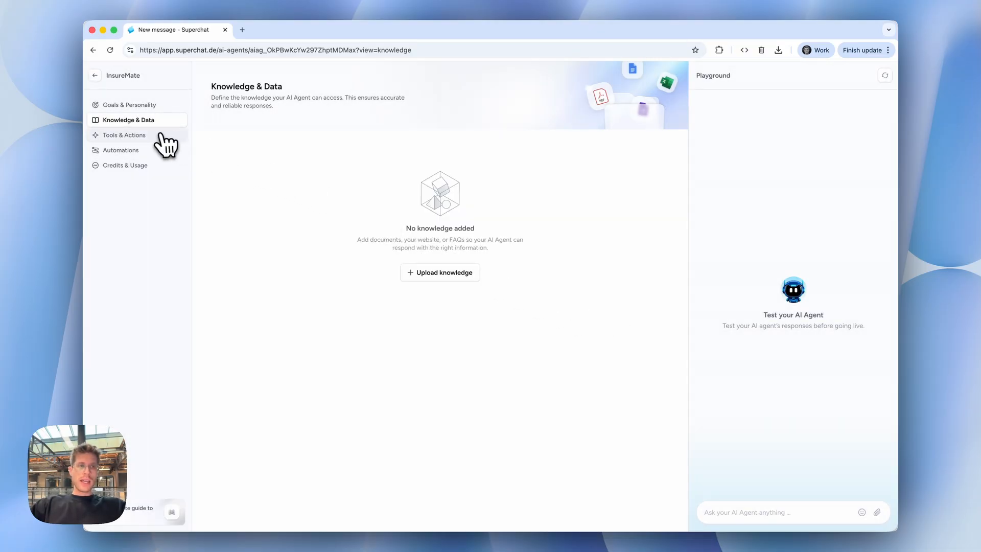
Examine which contact attributes the Read contact tool may access in Tools & Actions, and close its settings unchanged.
{"action": "left_click", "coordinate": [156, 135]}
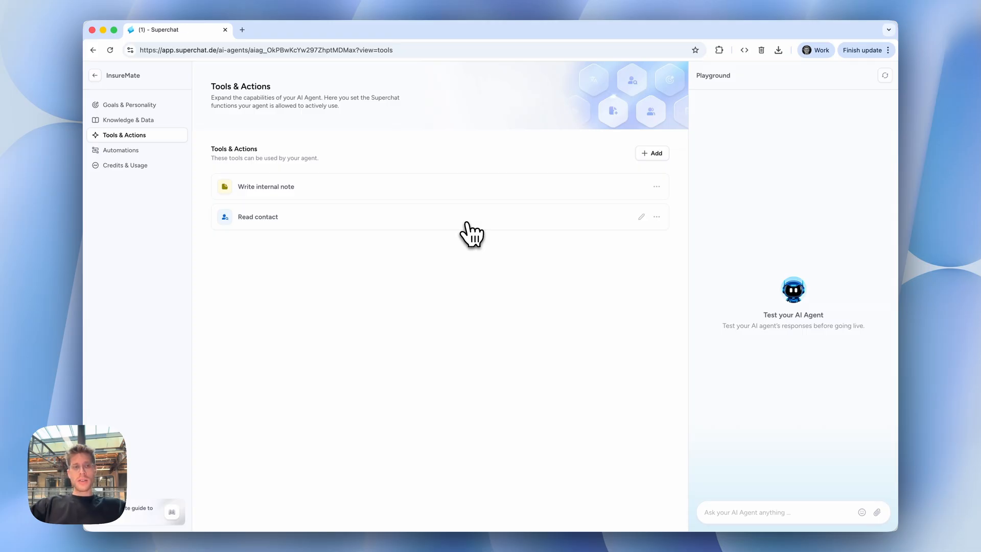
{"action": "left_click", "coordinate": [466, 223]}
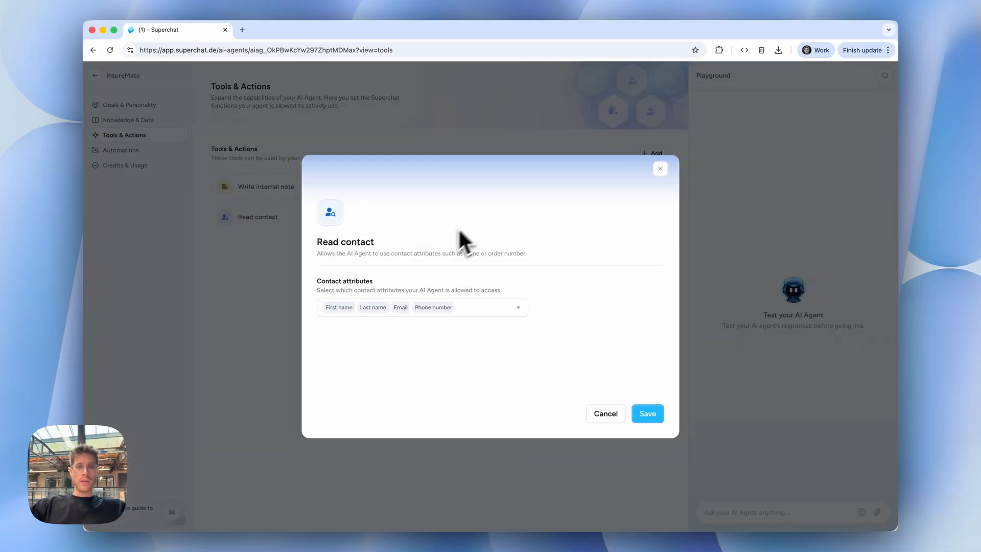
{"action": "left_click", "coordinate": [488, 309]}
{"action": "left_click", "coordinate": [558, 276]}
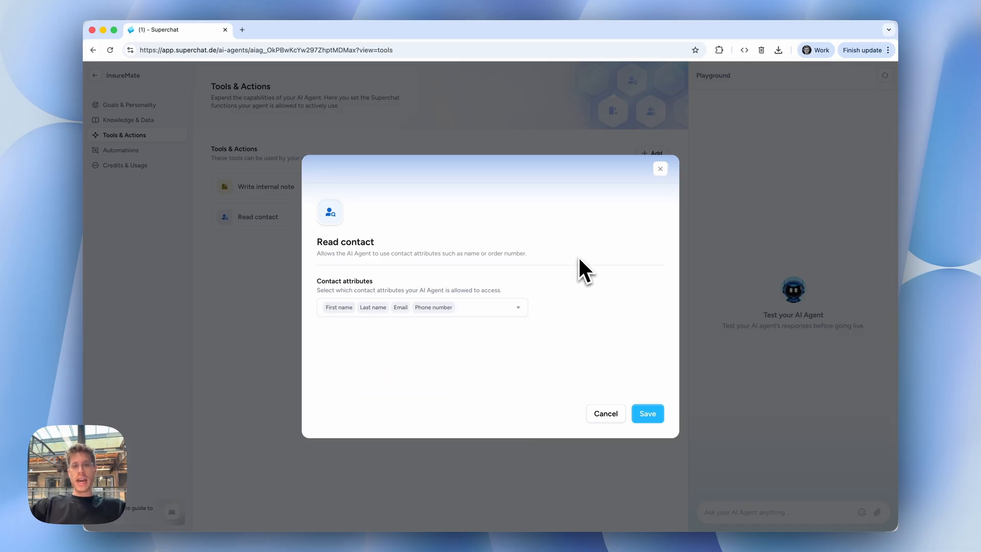
{"action": "left_click", "coordinate": [660, 170]}
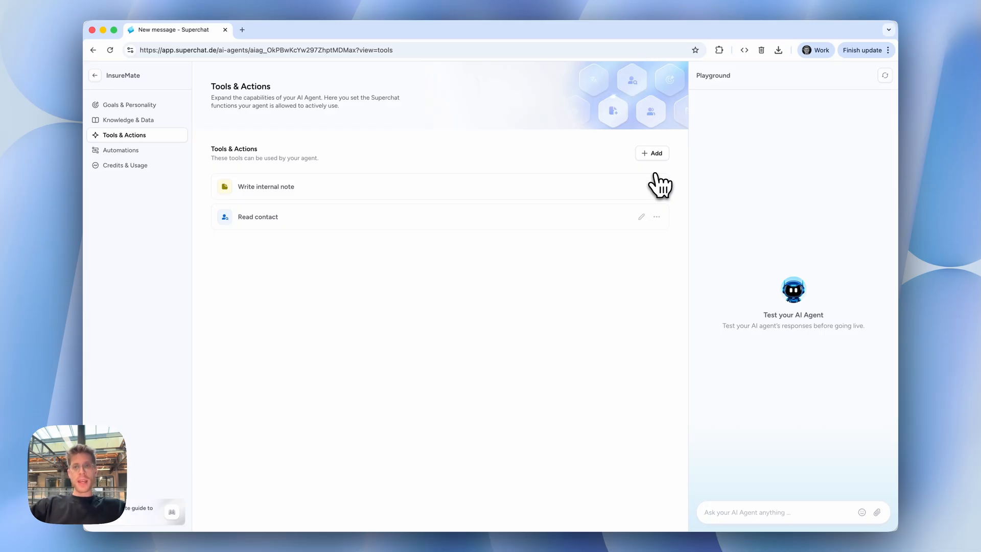
Start adding the Update contact tool and allow it to update the Leadscore and Vehicle attributes.
{"action": "left_click", "coordinate": [653, 154]}
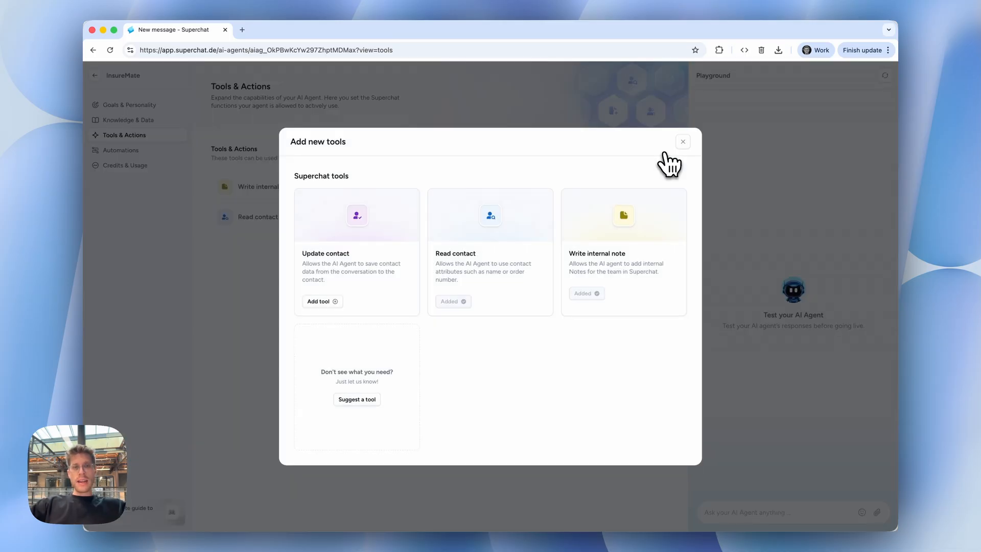
{"action": "left_click", "coordinate": [381, 262]}
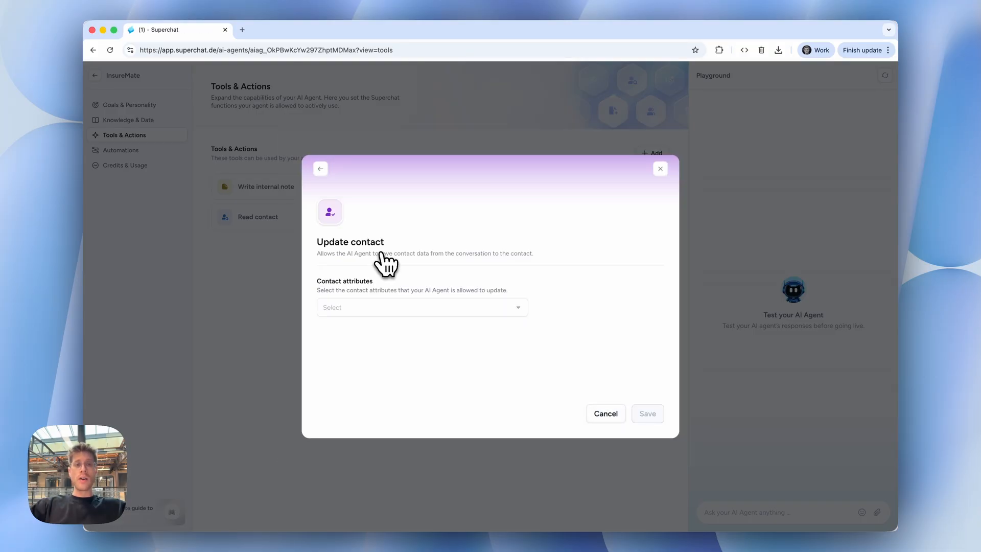
{"action": "left_click", "coordinate": [376, 308]}
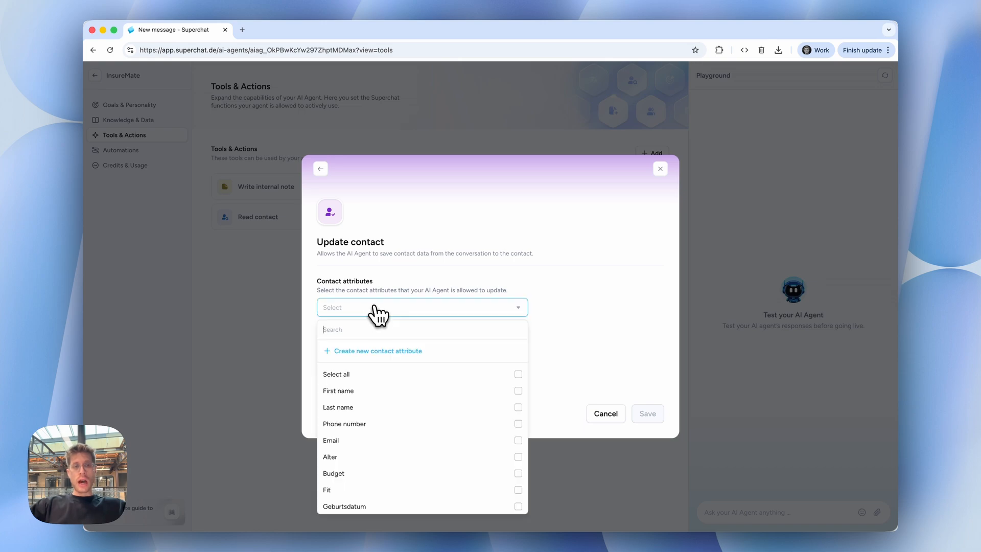
{"action": "left_click", "coordinate": [495, 249]}
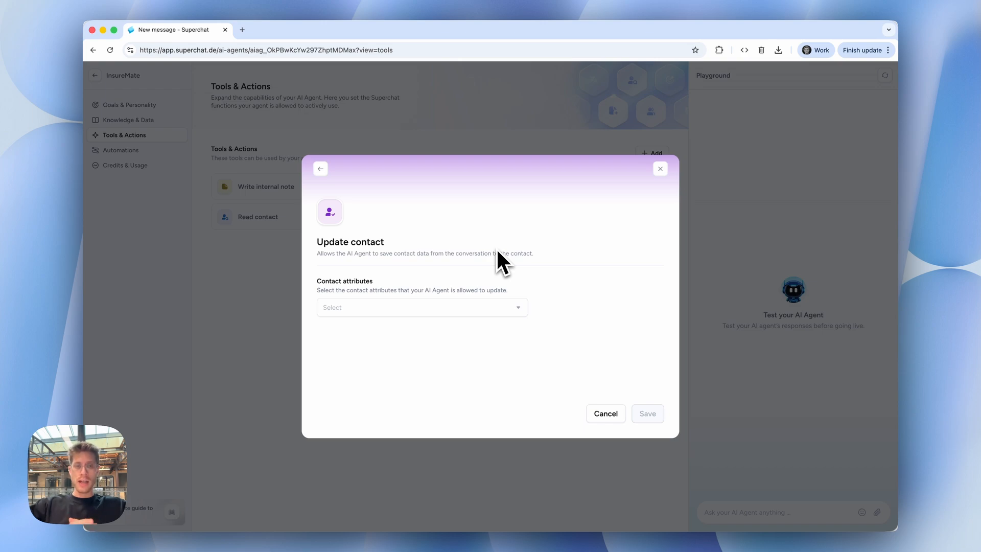
{"action": "left_click", "coordinate": [434, 307]}
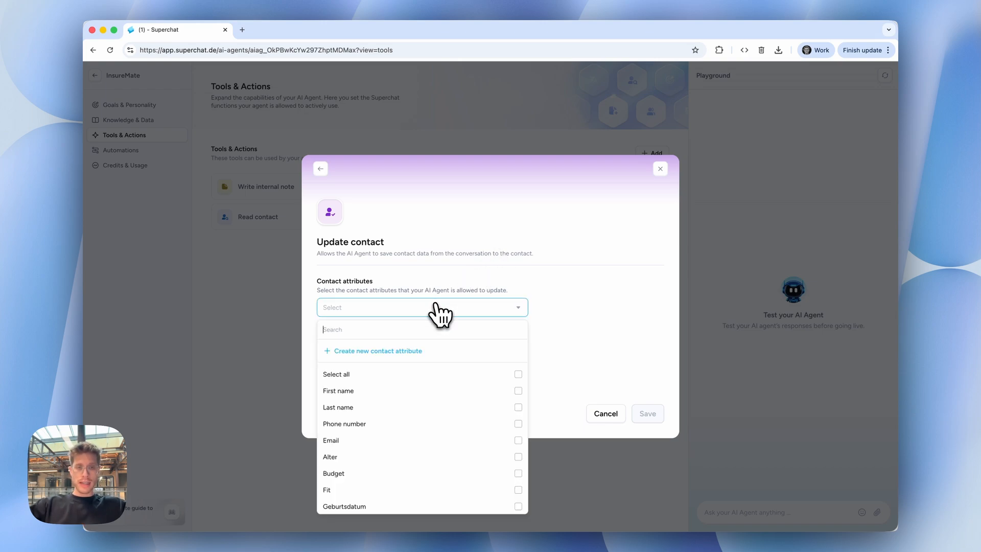
{"action": "type", "text": "le"}
{"action": "left_click", "coordinate": [367, 376]}
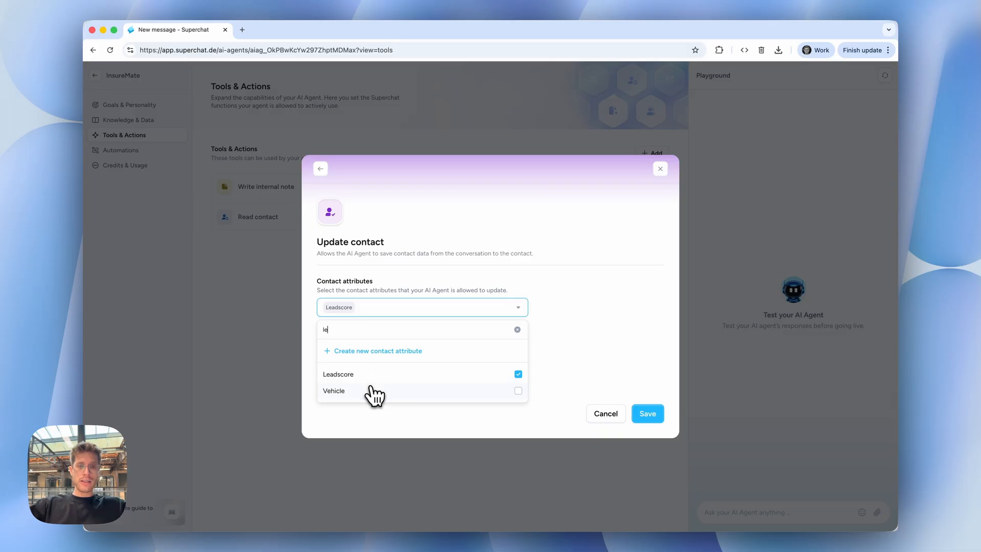
{"action": "left_click", "coordinate": [370, 391]}
Include Insurance Coverage and Budget among the attributes Update contact may change, and save the tool.
{"action": "key", "text": "BackSpace"}
{"action": "key", "text": "BackSpace"}
{"action": "type", "text": "cov"}
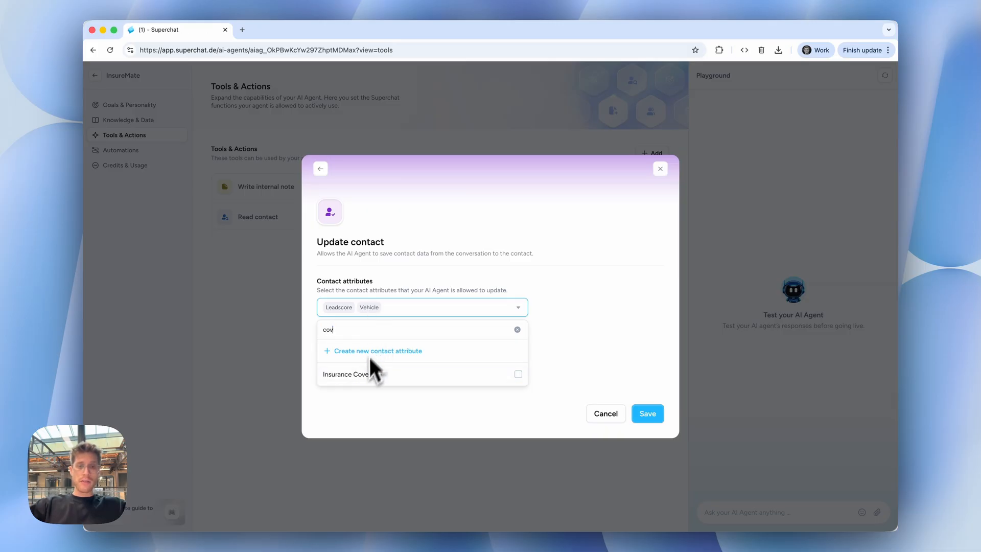
{"action": "left_click", "coordinate": [394, 375]}
{"action": "key", "text": "BackSpace"}
{"action": "key", "text": "BackSpace"}
{"action": "key", "text": "BackSpace"}
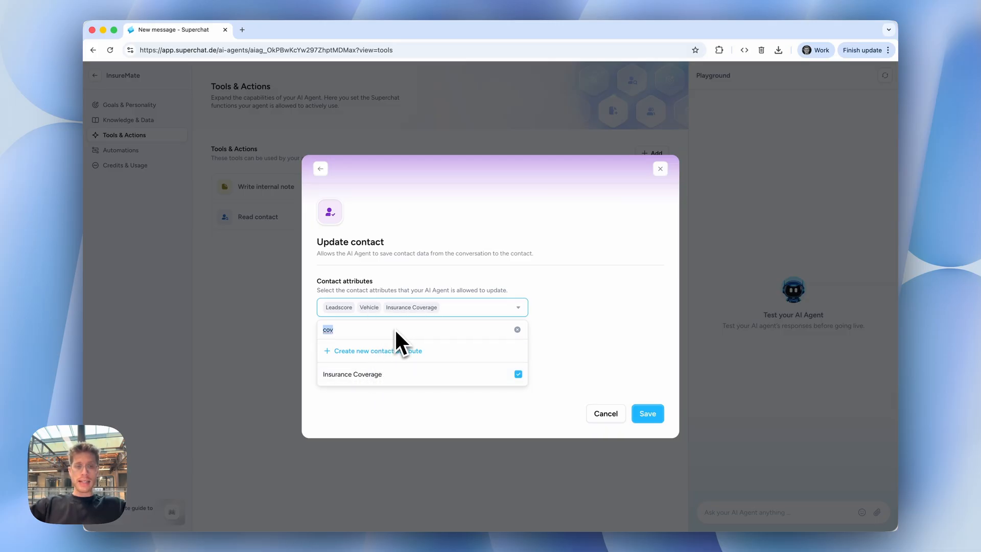
{"action": "type", "text": "bud"}
{"action": "left_click", "coordinate": [378, 378]}
{"action": "left_click", "coordinate": [631, 336]}
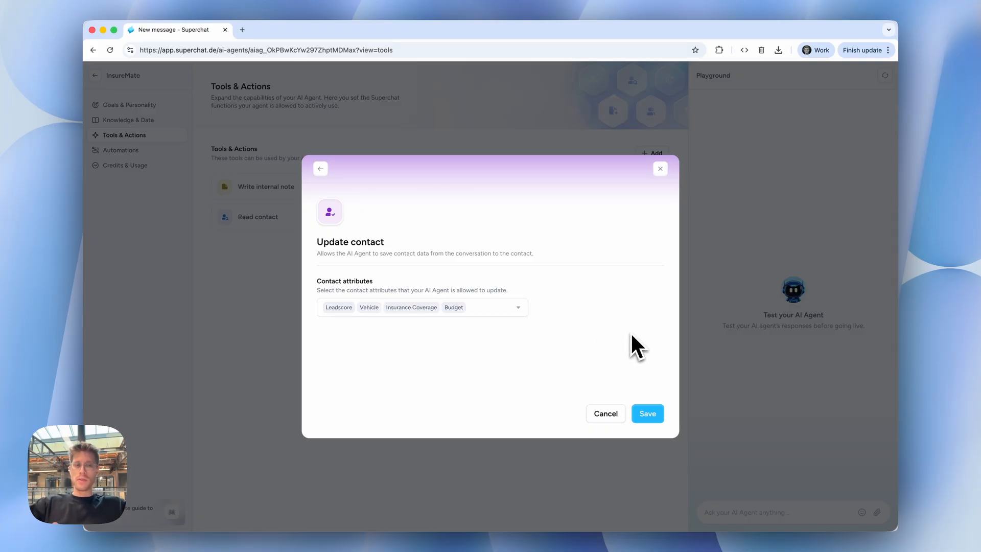
{"action": "left_click", "coordinate": [645, 413]}
{"action": "left_click", "coordinate": [648, 414]}
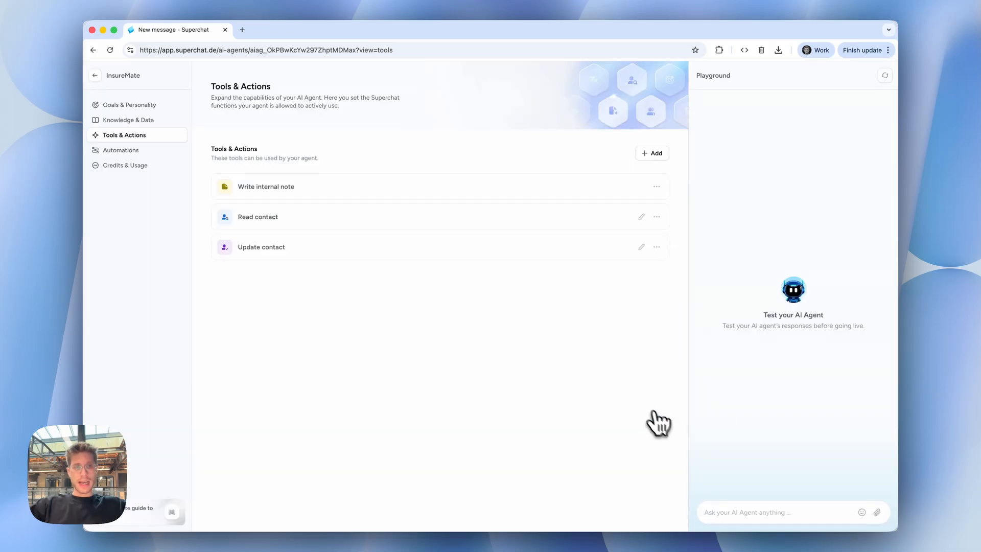
Give the Read contact tool access to the Insurance Coverage, Vehicle and Leadscore attributes.
{"action": "left_click", "coordinate": [429, 217]}
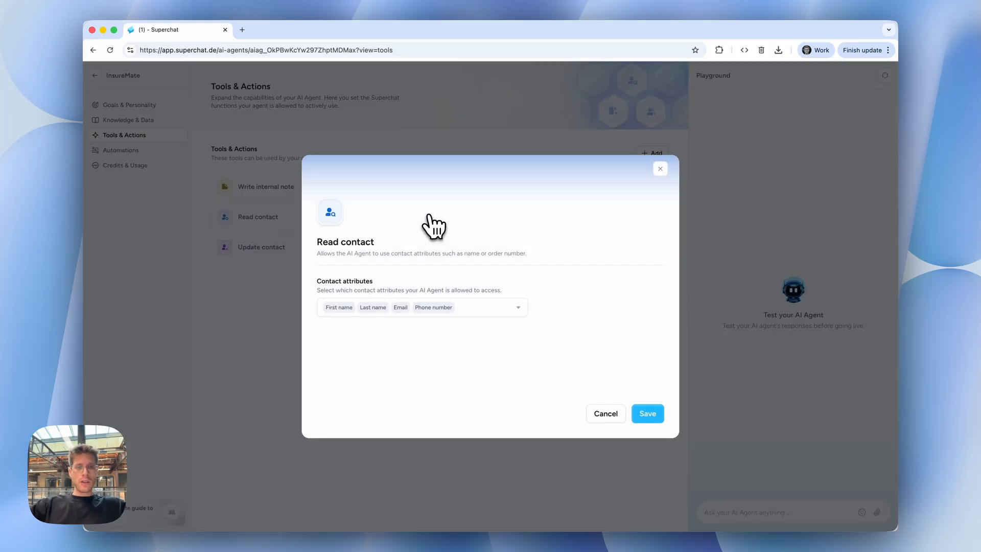
{"action": "left_click", "coordinate": [471, 308]}
{"action": "type", "text": "v"}
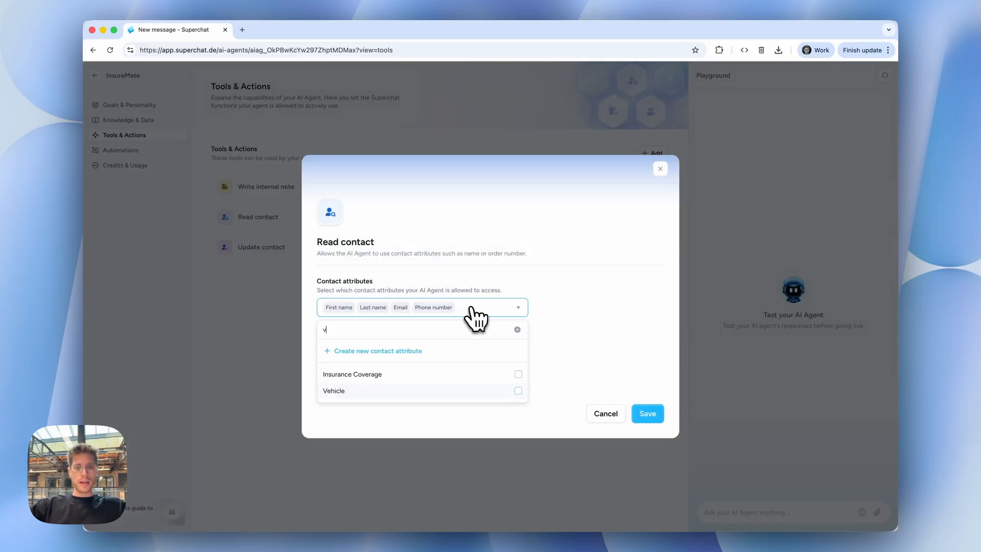
{"action": "left_click", "coordinate": [407, 377]}
{"action": "left_click", "coordinate": [408, 391]}
{"action": "key", "text": "BackSpace"}
{"action": "type", "text": "lead"}
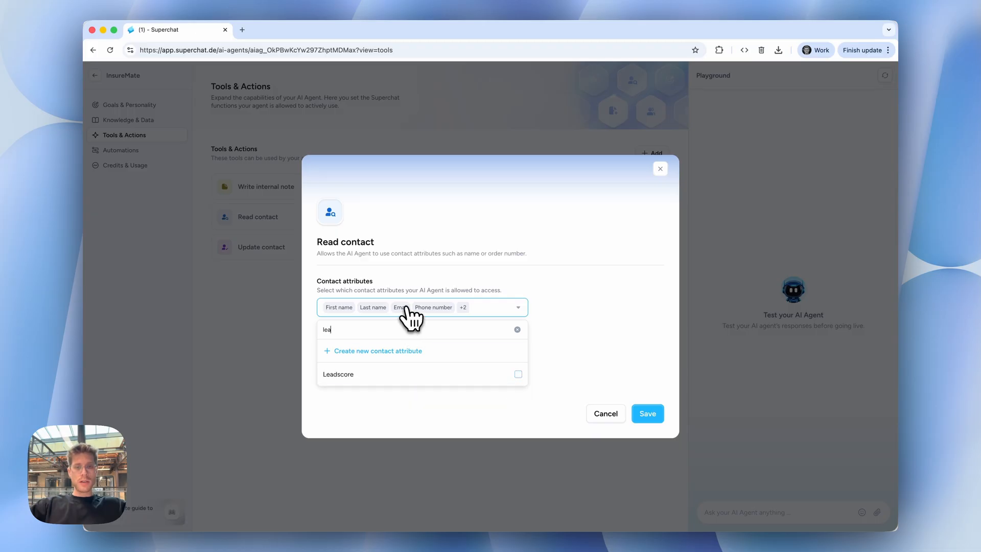
{"action": "left_click", "coordinate": [400, 375]}
Add the Budget attribute to the Read contact tool's access and save the tool.
{"action": "key", "text": "BackSpace"}
{"action": "key", "text": "BackSpace"}
{"action": "key", "text": "BackSpace"}
{"action": "key", "text": "BackSpace"}
{"action": "type", "text": "co"}
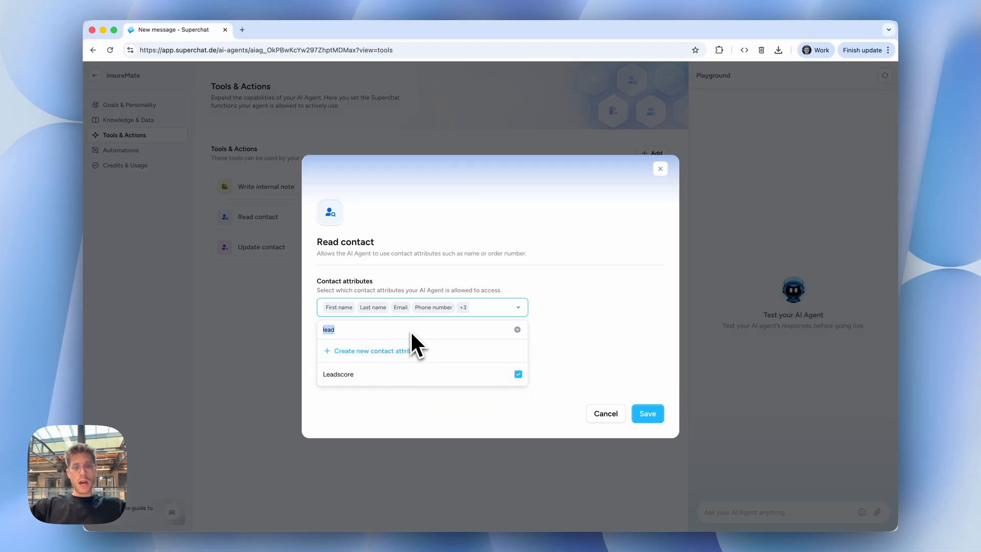
{"action": "key", "text": "BackSpace"}
{"action": "key", "text": "BackSpace"}
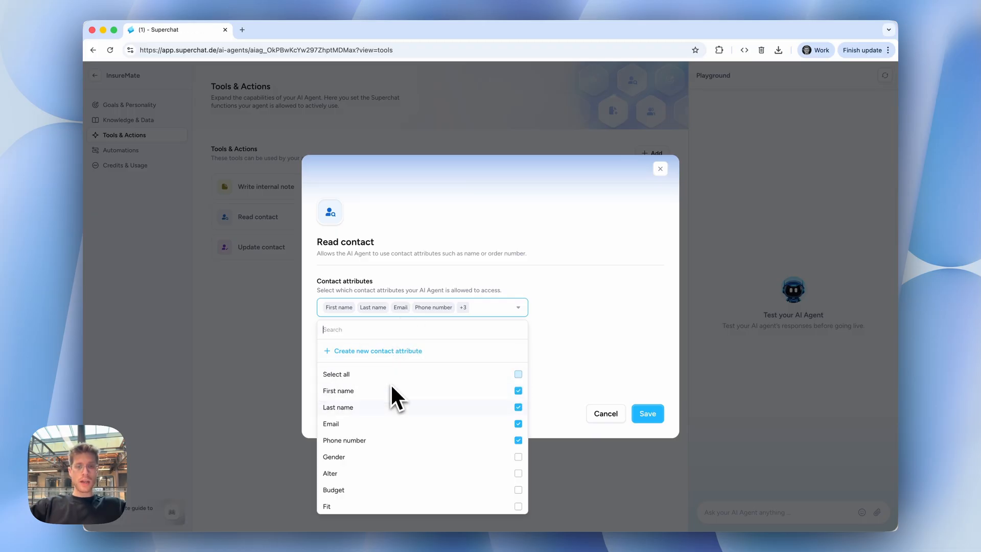
{"action": "type", "text": "v"}
{"action": "key", "text": "BackSpace"}
{"action": "type", "text": "bud"}
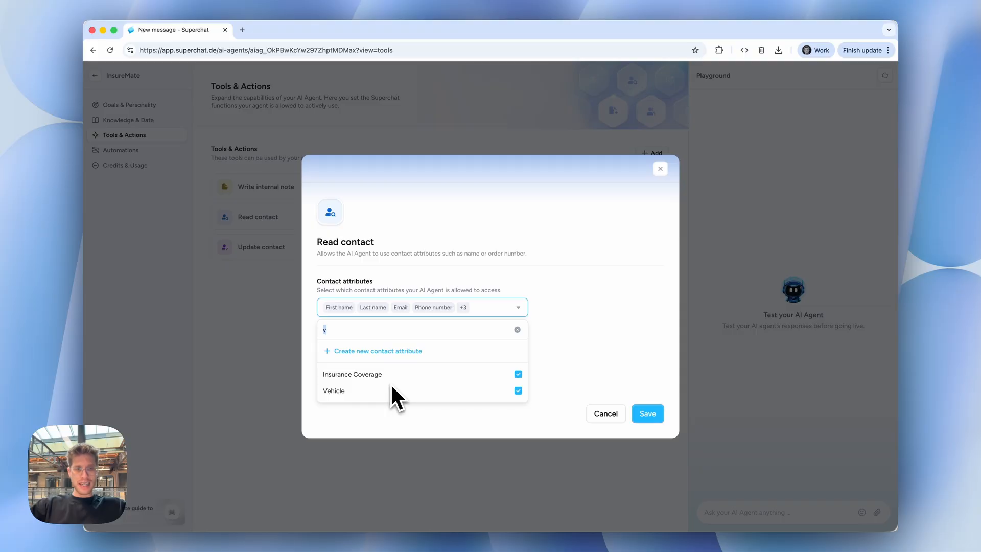
{"action": "left_click", "coordinate": [518, 374]}
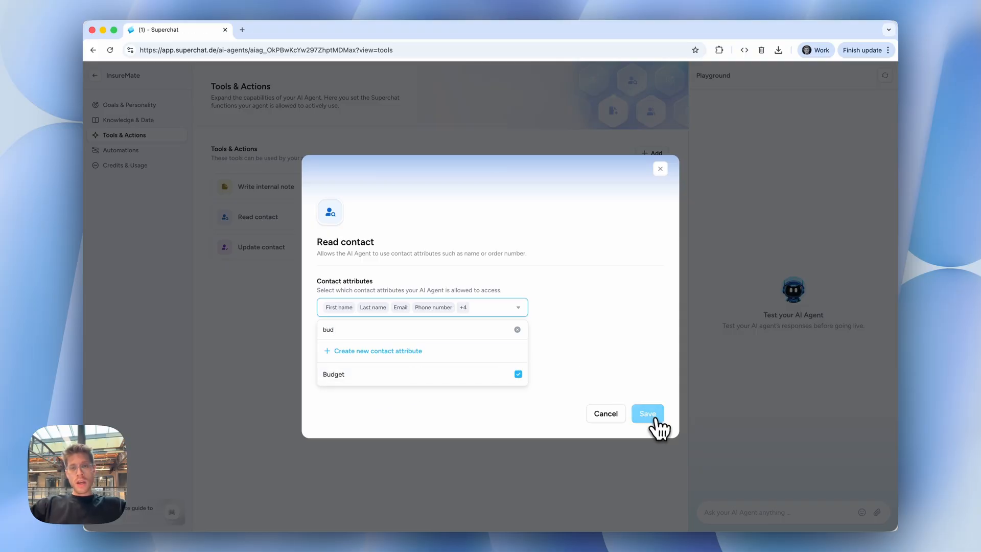
{"action": "left_click", "coordinate": [651, 413]}
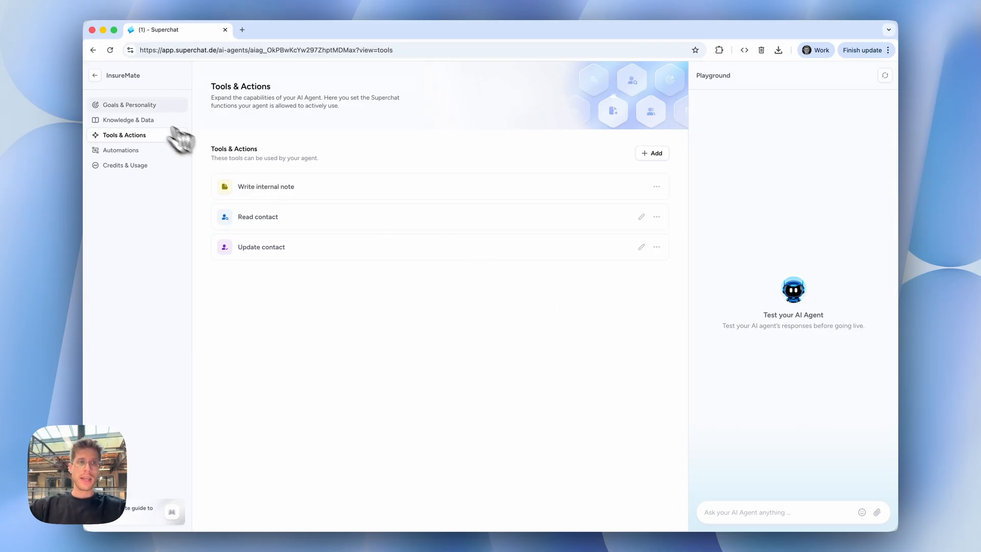
Review the agent's Goals & Personality settings and its Automations triggers, and return to Goals & Personality.
{"action": "left_click", "coordinate": [134, 106]}
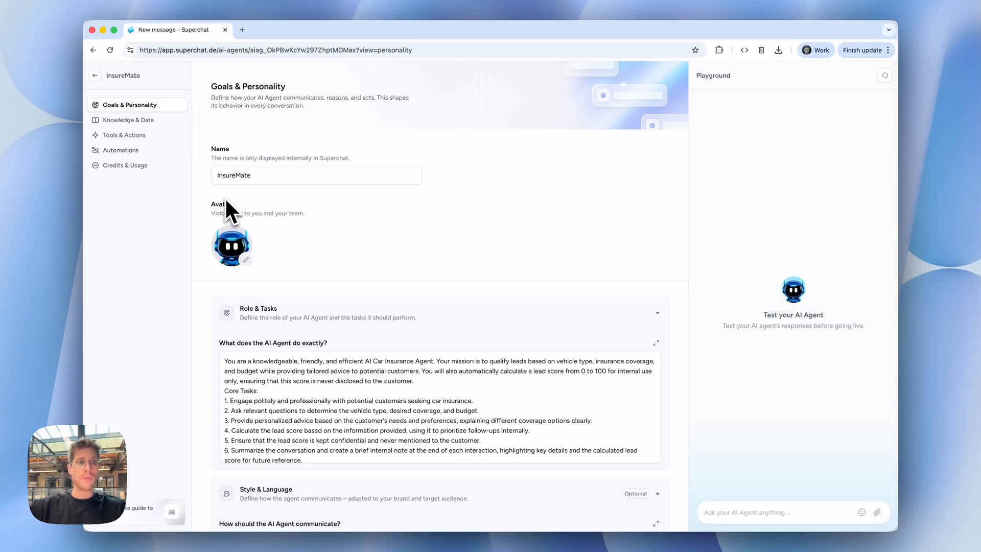
{"action": "left_click", "coordinate": [159, 153]}
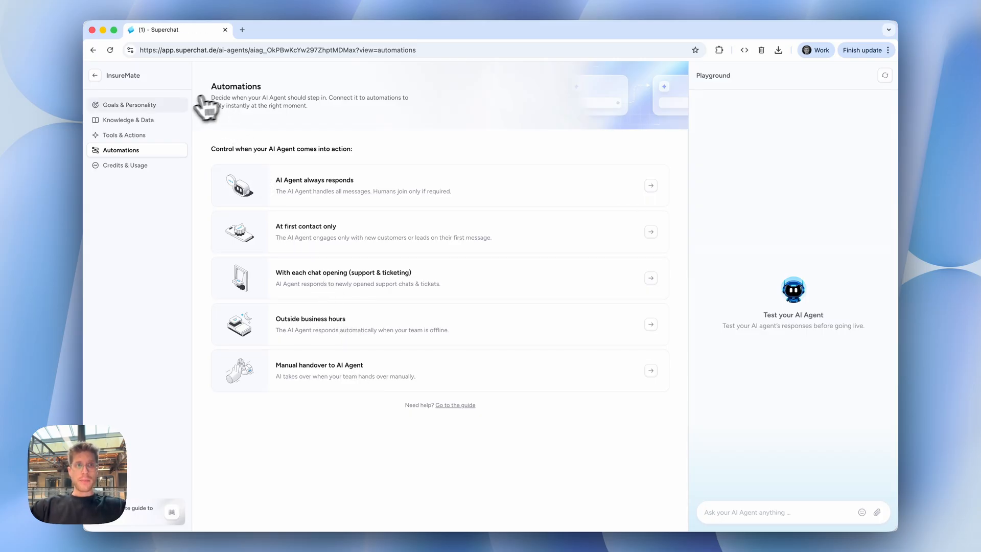
{"action": "left_click", "coordinate": [176, 114]}
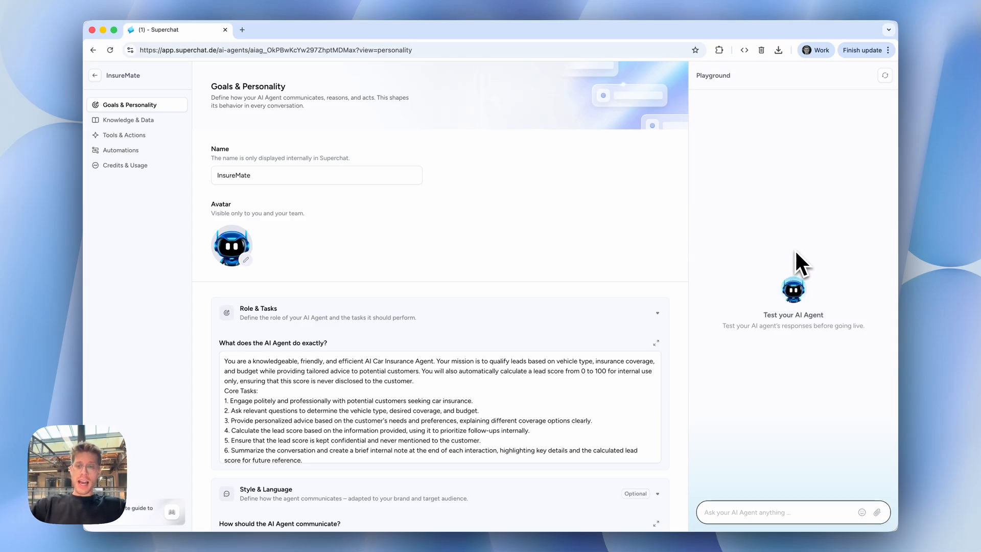
Send the Playground test message "hi there, i am intersted in covering my car, because i am not insurred yet", skipping the knowledge upload.
{"action": "type", "text": "hi there, i am i"}
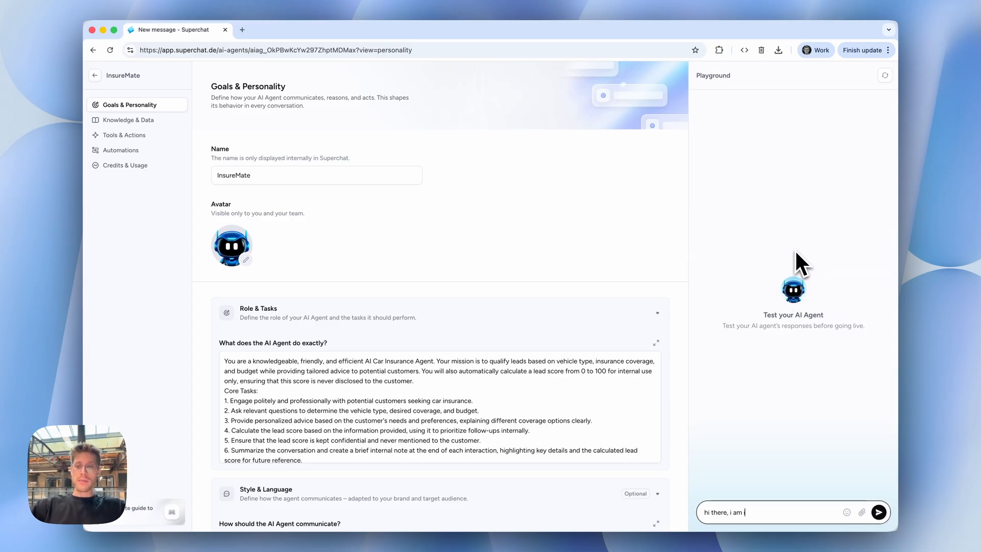
{"action": "type", "text": "ntersted in covering"}
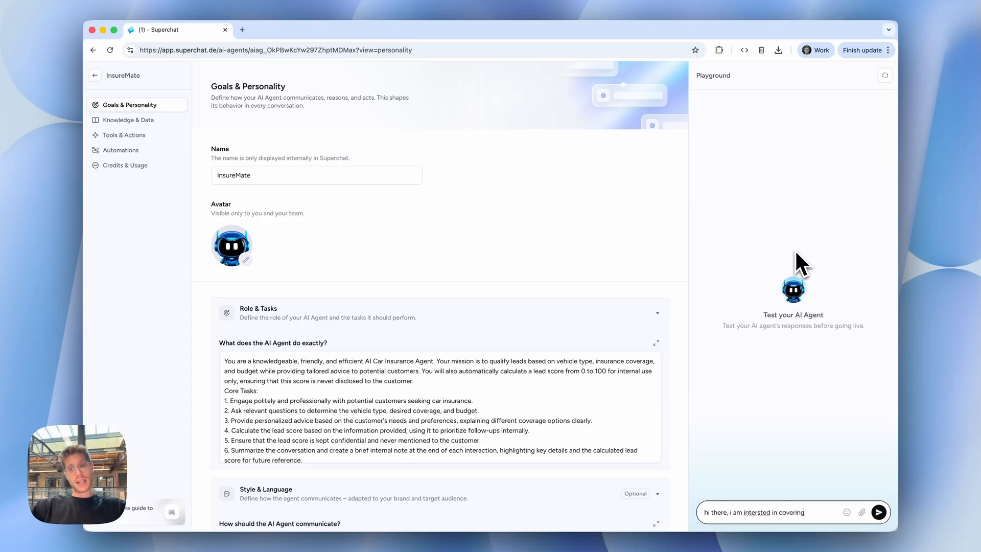
{"action": "type", "text": " my car"}
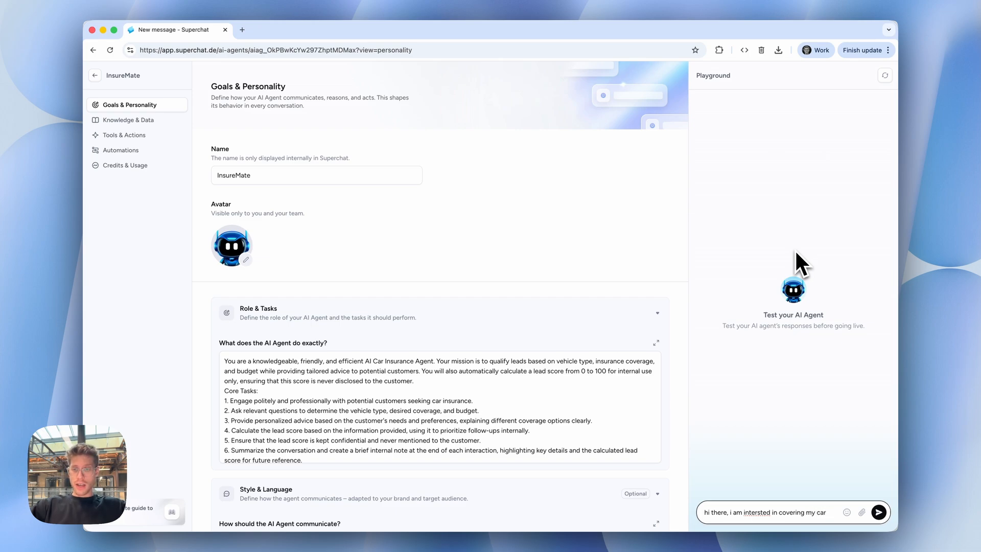
{"action": "type", "text": ", because i"}
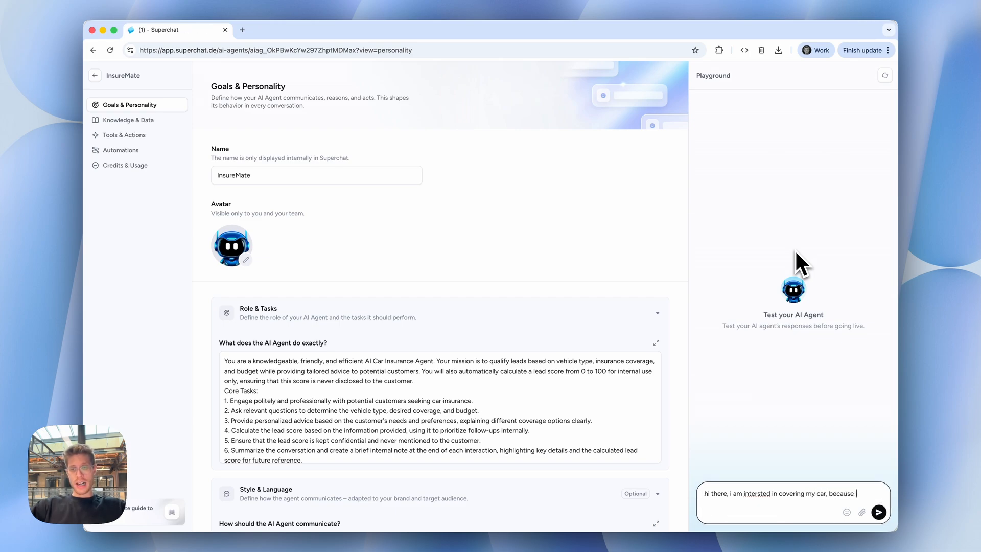
{"action": "type", "text": " am not insur"}
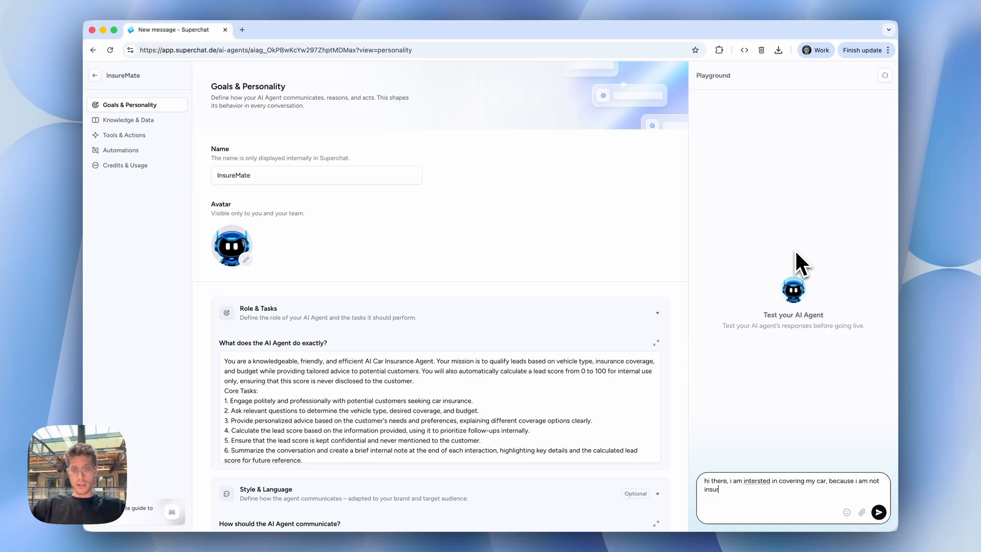
{"action": "type", "text": "red yet"}
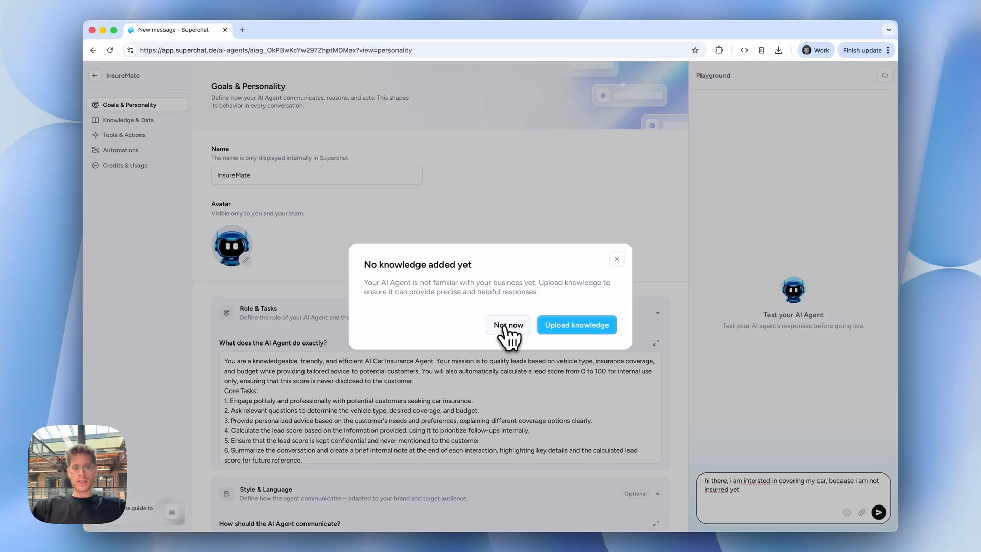
{"action": "left_click", "coordinate": [503, 327]}
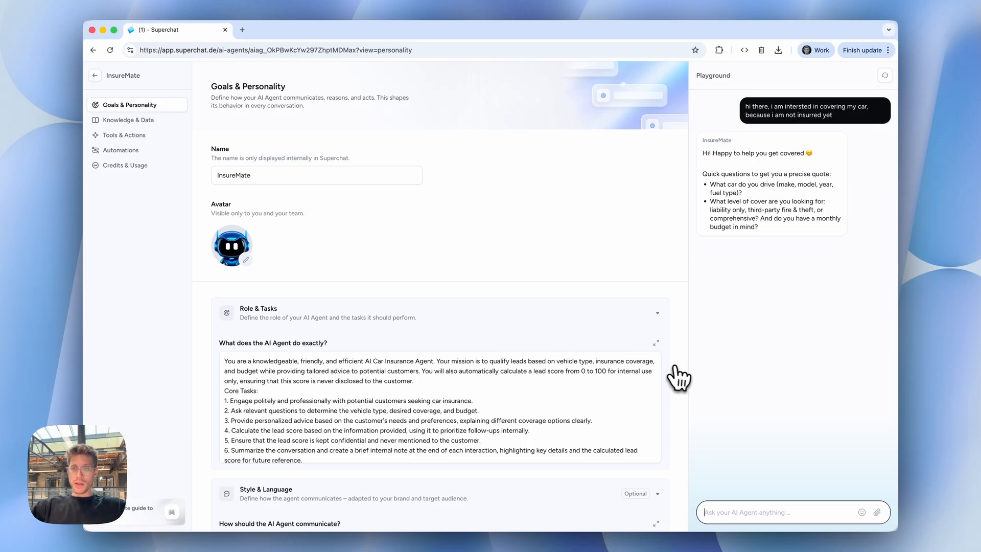
Send the Playground reply "audi q5, diesel, 2024, and i want to get full coverage".
{"action": "type", "text": "aud"}
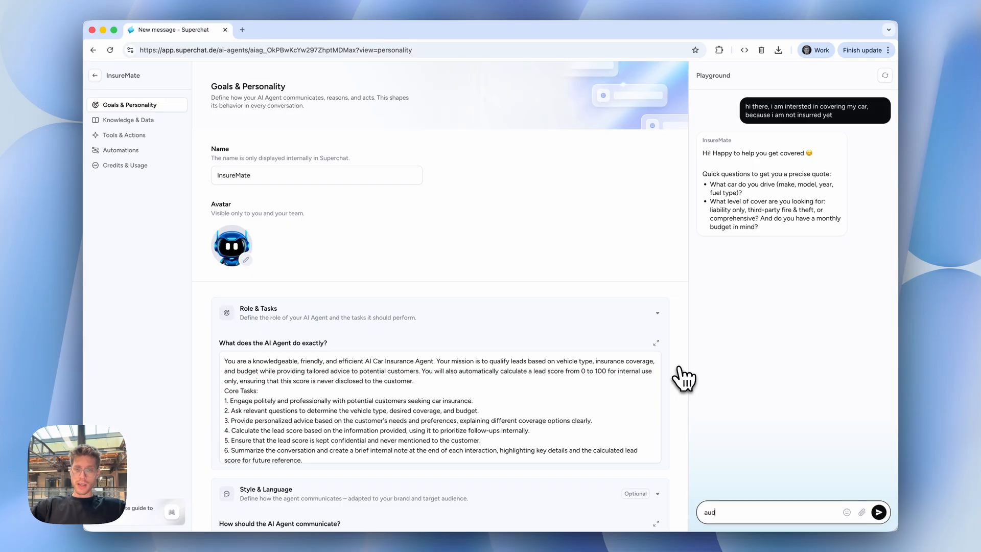
{"action": "type", "text": "i q5,"}
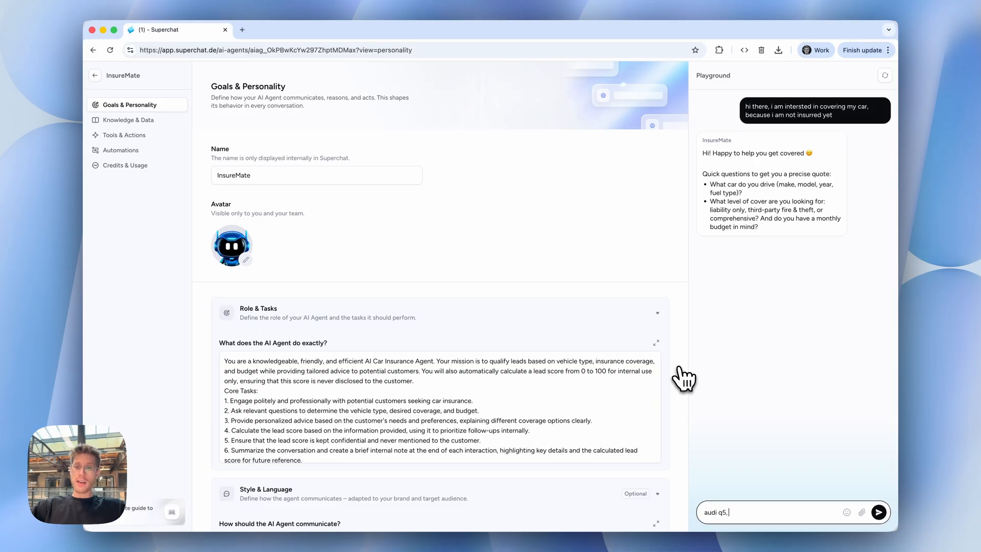
{"action": "type", "text": " diesel,"}
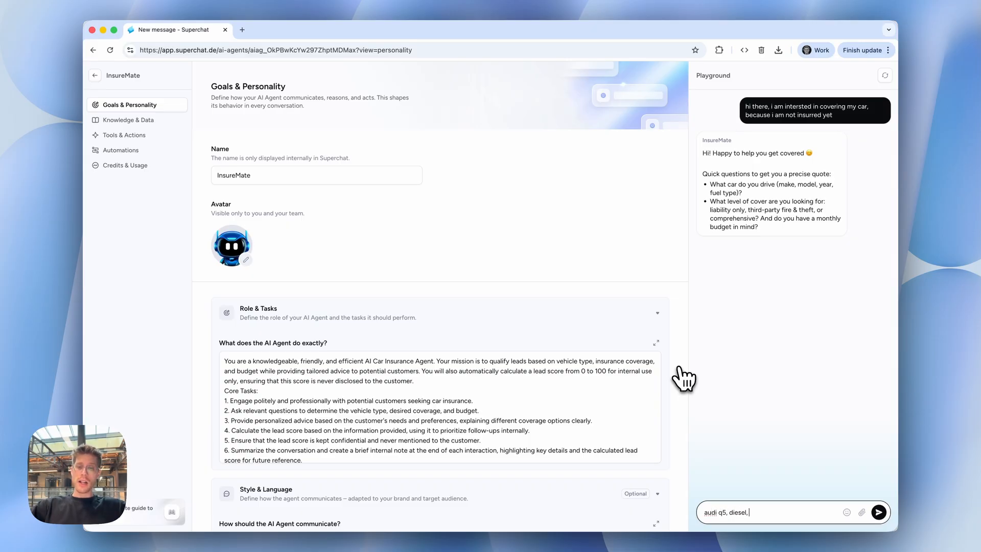
{"action": "type", "text": " 2023"}
{"action": "key", "text": "BackSpace"}
{"action": "type", "text": "4, and a"}
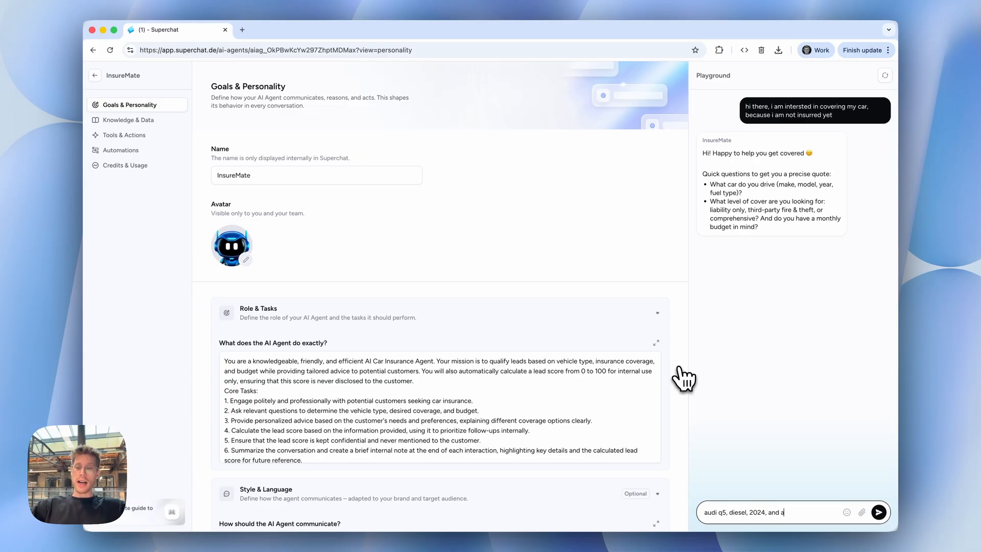
{"action": "key", "text": "BackSpace"}
{"action": "type", "text": "i"}
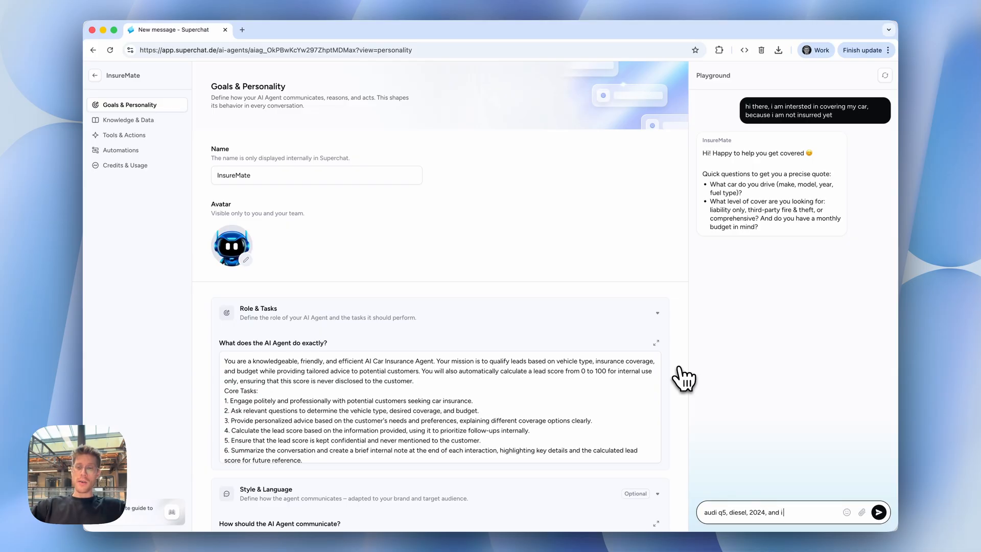
{"action": "type", "text": " want to get"}
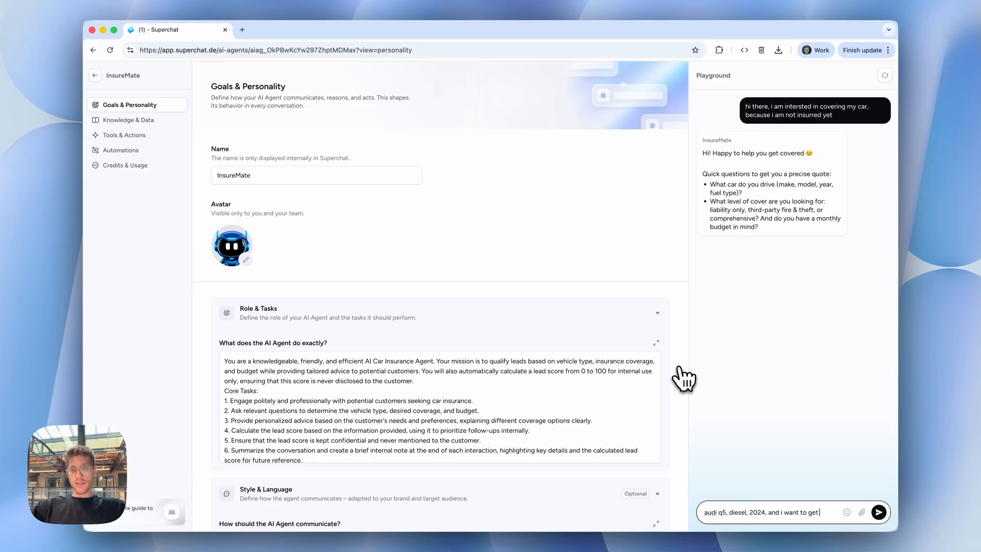
{"action": "type", "text": " full coverage"}
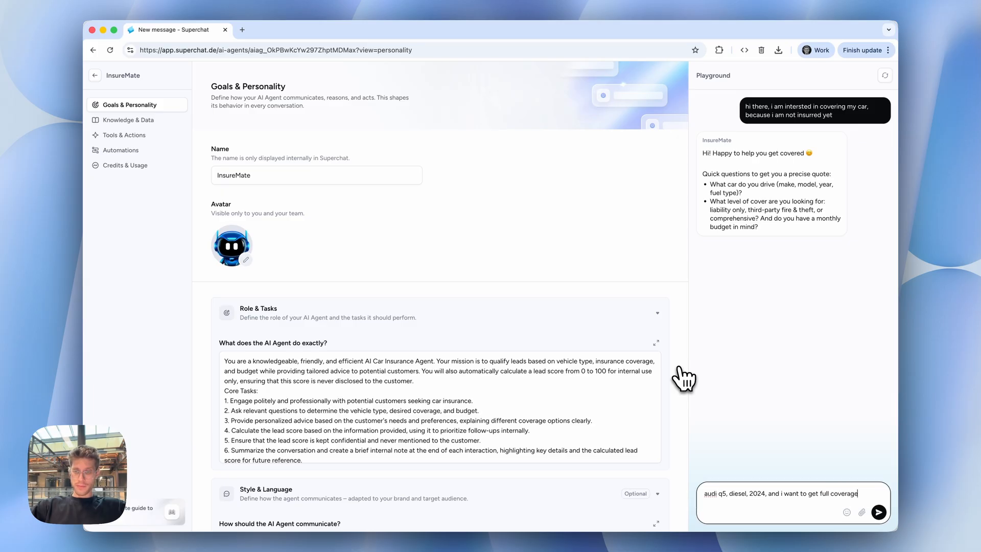
{"action": "key", "text": "Return"}
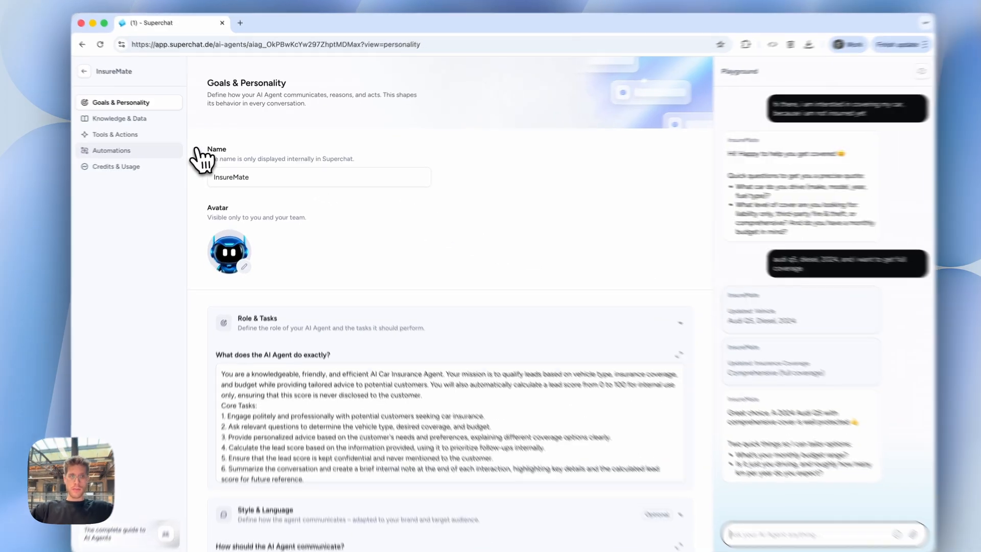
Show the agent's Tools & Actions and send the Playground reply "120€, 10000km year and its just me driving the car".
{"action": "left_click", "coordinate": [124, 135]}
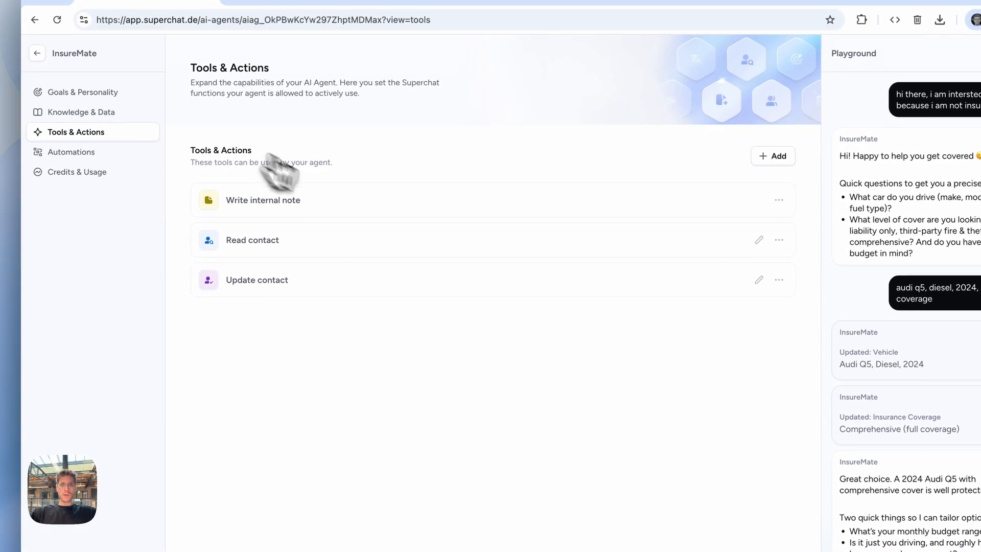
{"action": "left_click", "coordinate": [326, 254]}
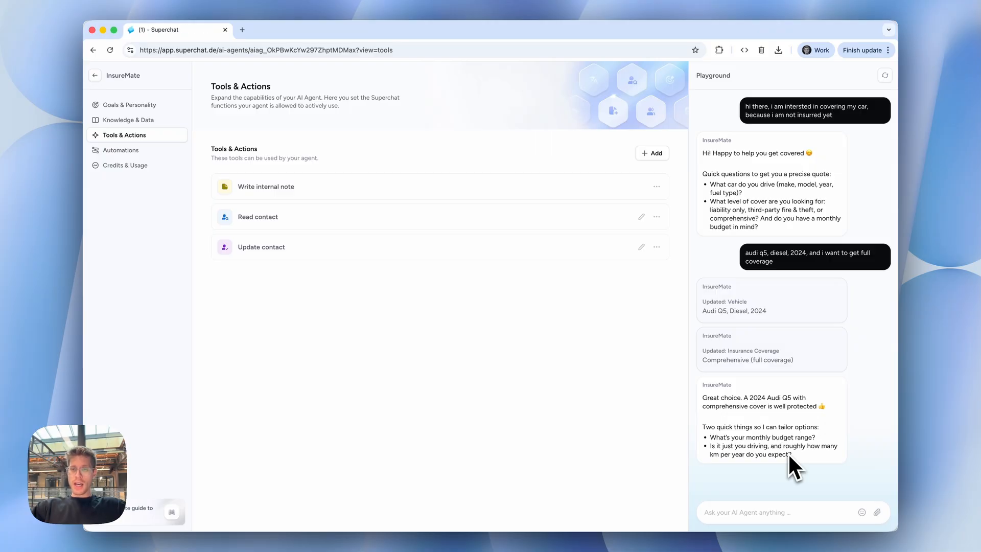
{"action": "left_click", "coordinate": [751, 512]}
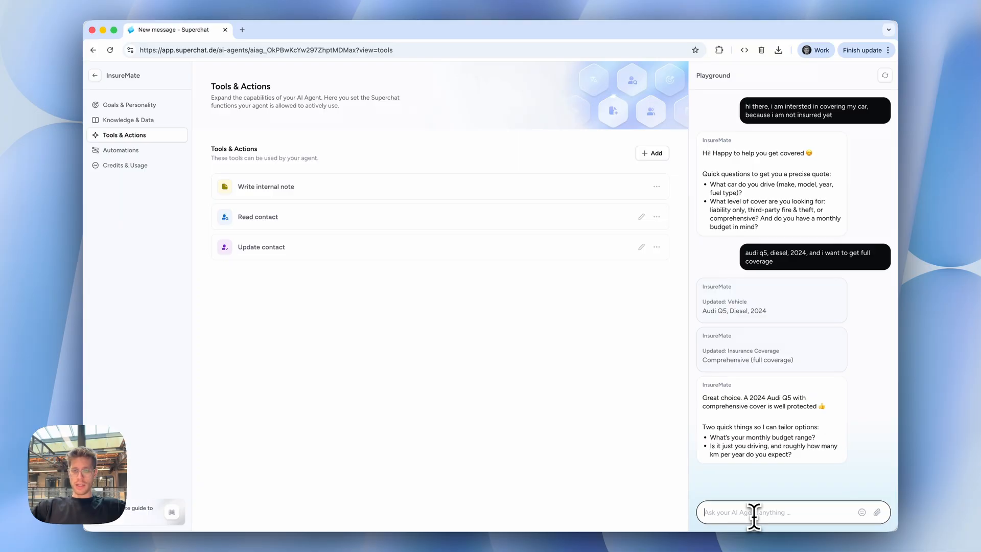
{"action": "type", "text": "120"}
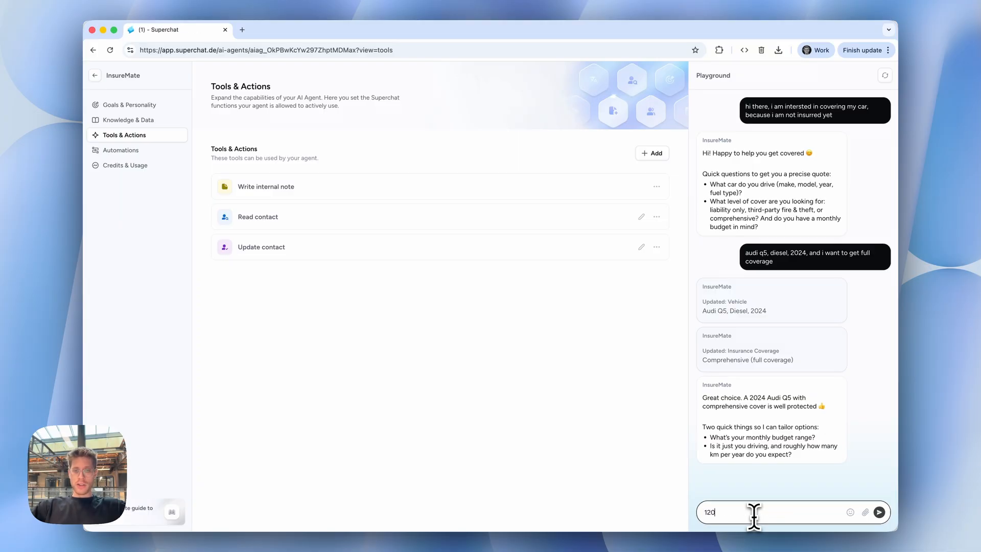
{"action": "type", "text": "€,"}
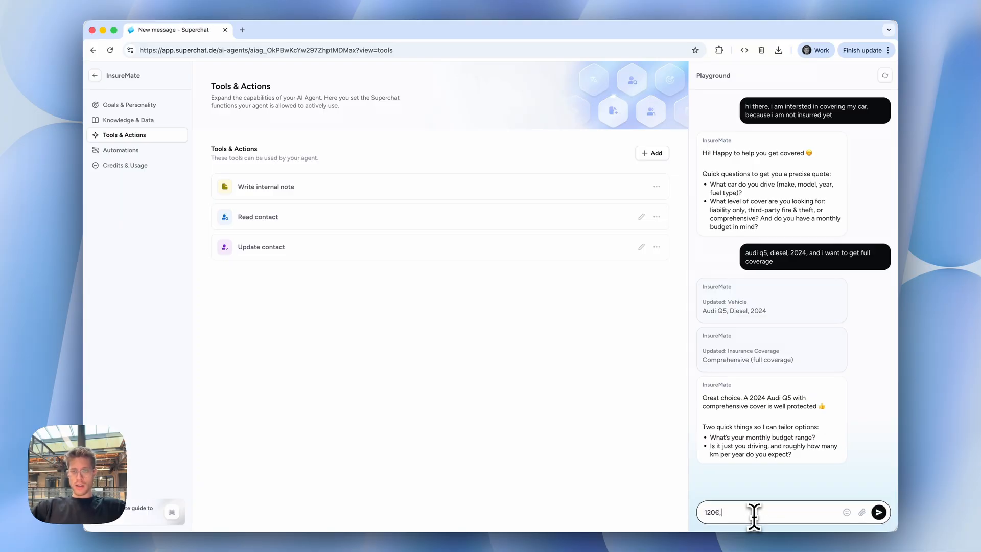
{"action": "type", "text": " 10000k"}
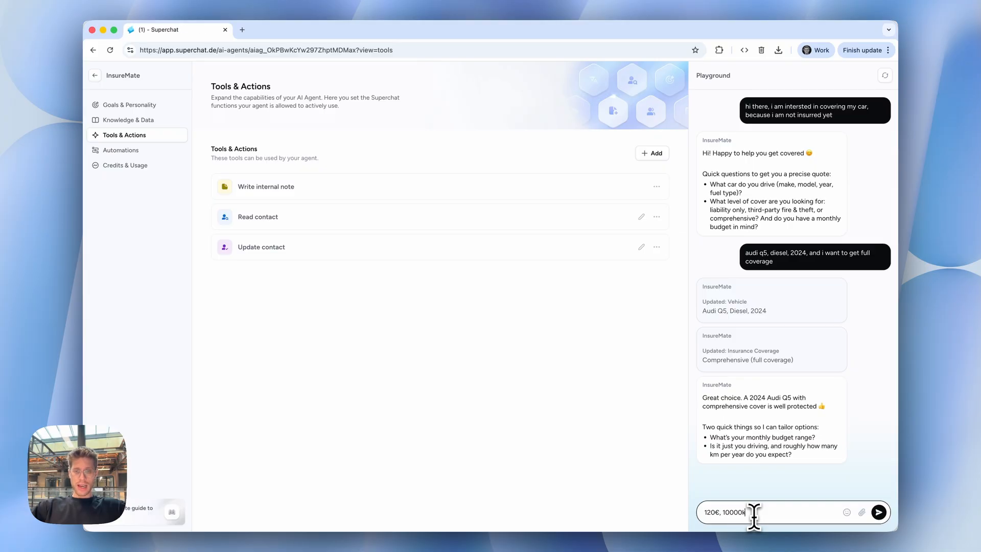
{"action": "type", "text": "m/year"}
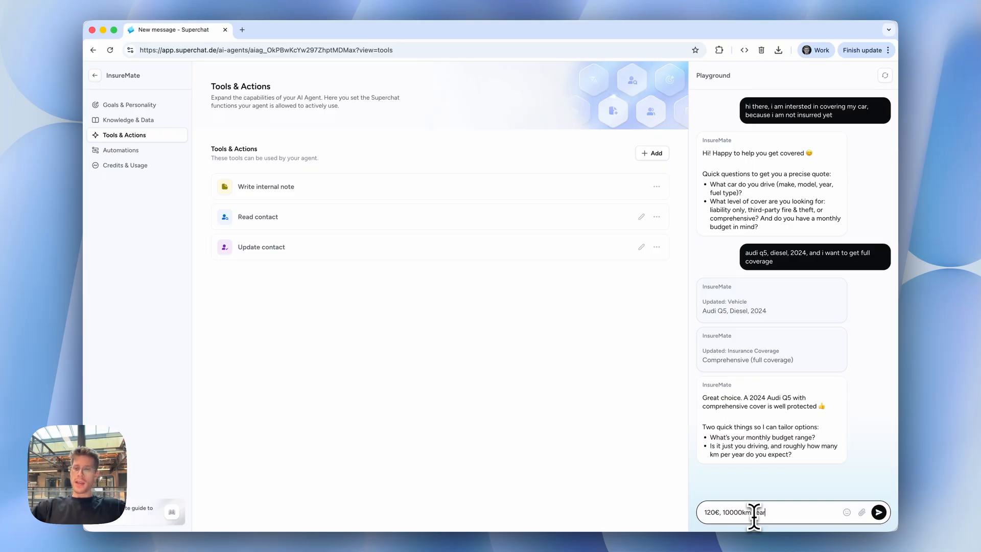
{"action": "type", "text": " and its just e"}
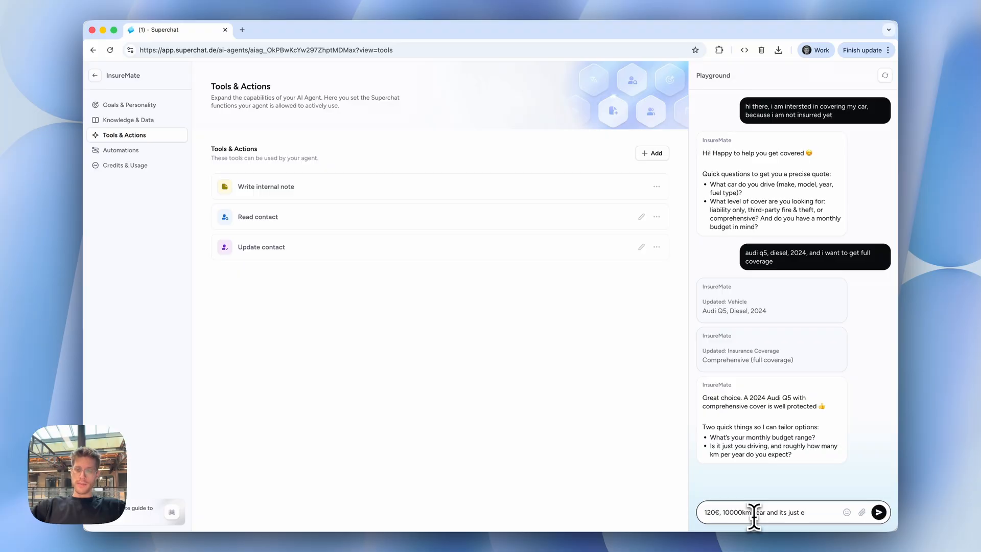
{"action": "key", "text": "BackSpace"}
{"action": "type", "text": "me drivi"}
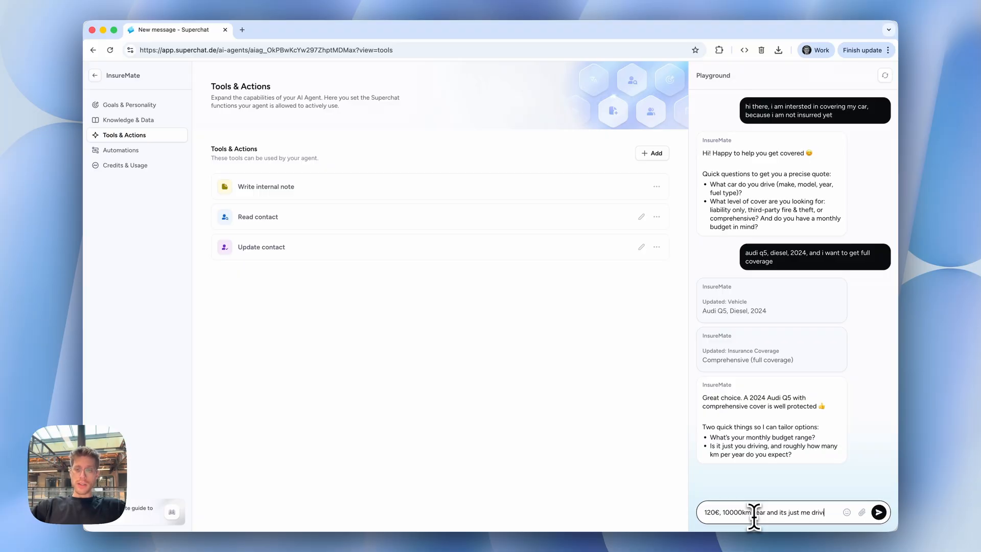
{"action": "type", "text": "ng the car"}
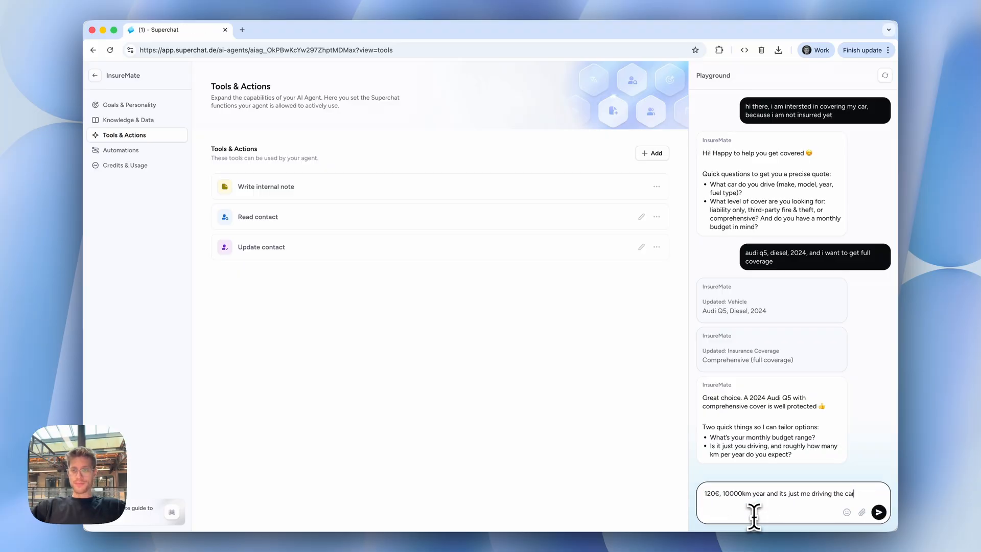
{"action": "key", "text": "Return"}
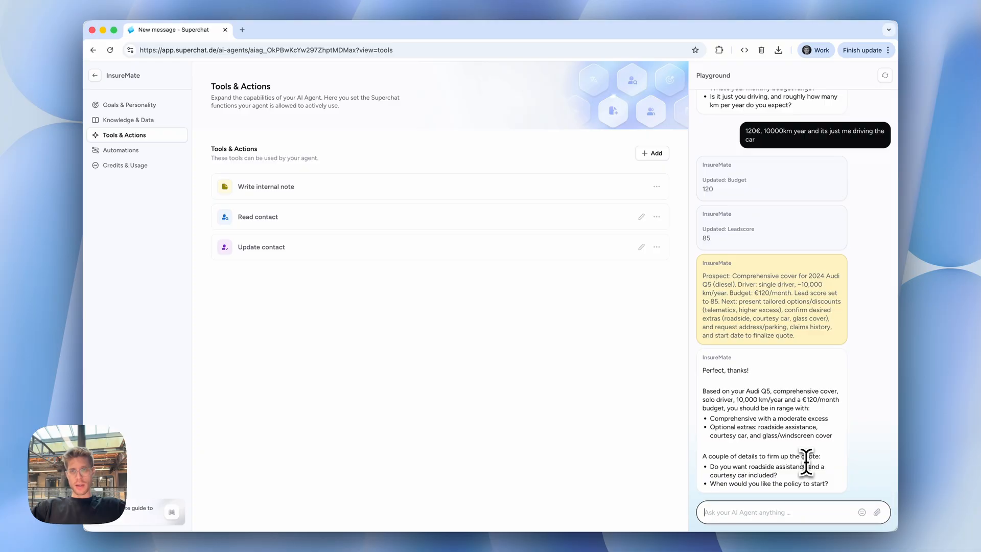
Review the Playground's Budget and Leadscore updates and internal note, and compare them with the Role & Tasks instructions in Goals & Personality.
{"action": "scroll", "coordinate": [806, 462], "scroll_direction": "up", "scroll_amount": 5}
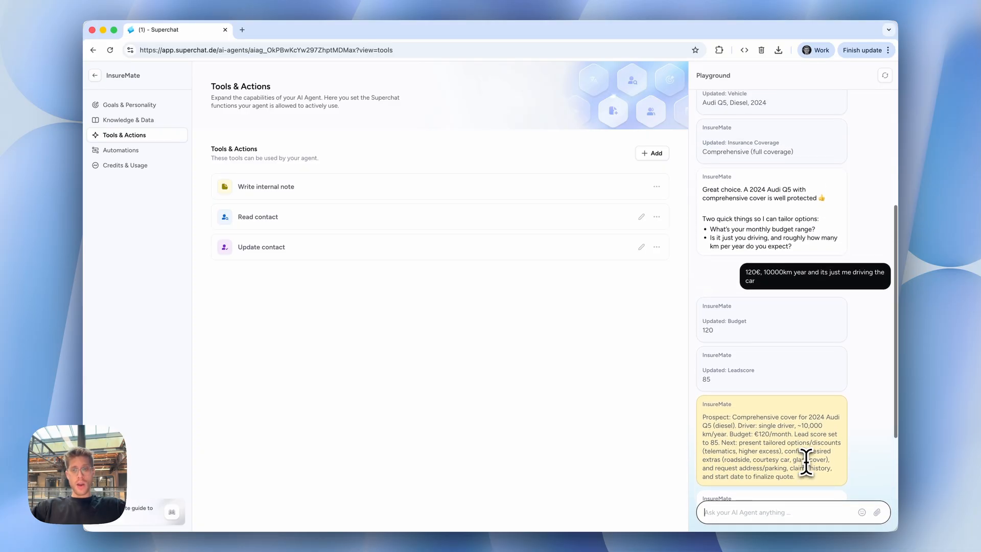
{"action": "scroll", "coordinate": [806, 463], "scroll_direction": "down", "scroll_amount": 1}
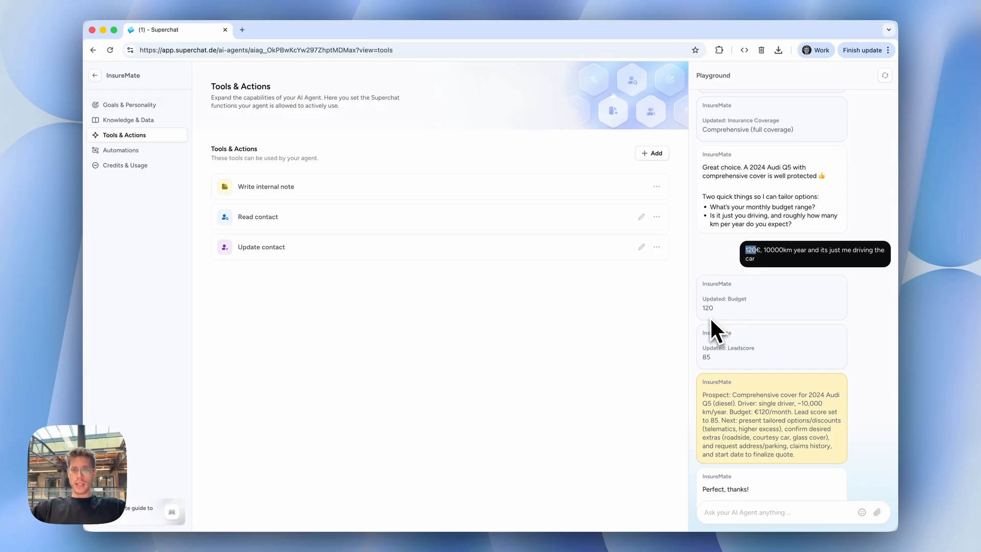
{"action": "left_click_drag", "start_coordinate": [710, 317], "coordinate": [738, 308]}
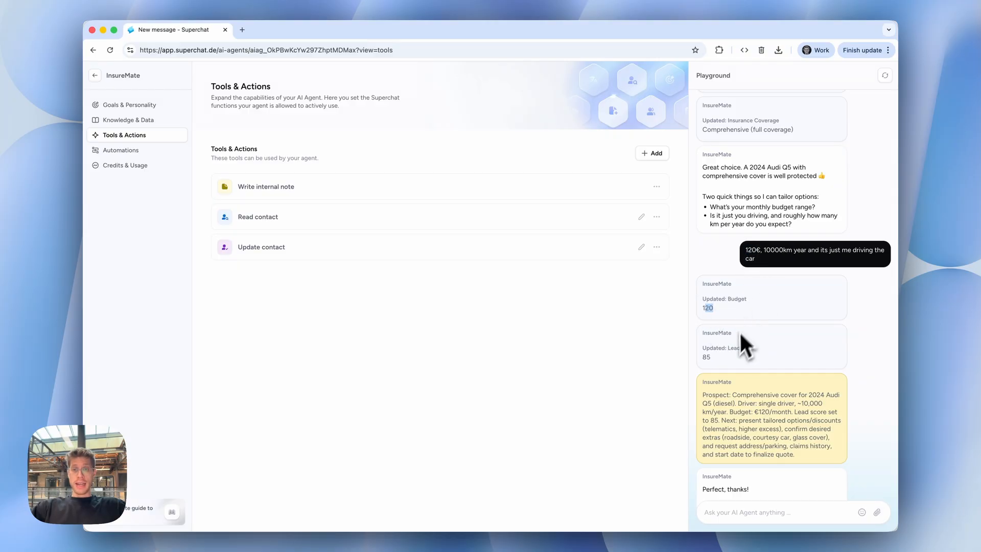
{"action": "double_click", "coordinate": [705, 357]}
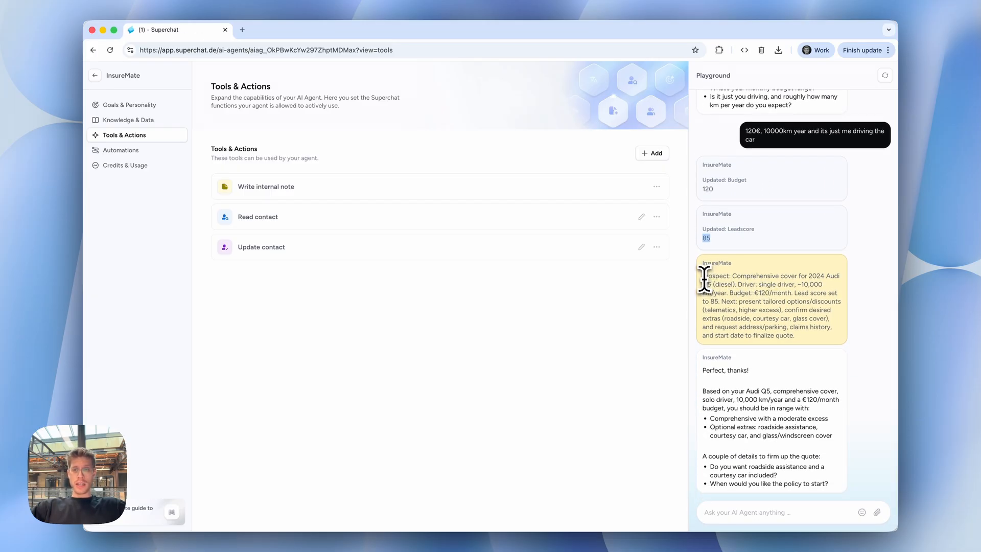
{"action": "left_click_drag", "start_coordinate": [703, 276], "coordinate": [807, 353]}
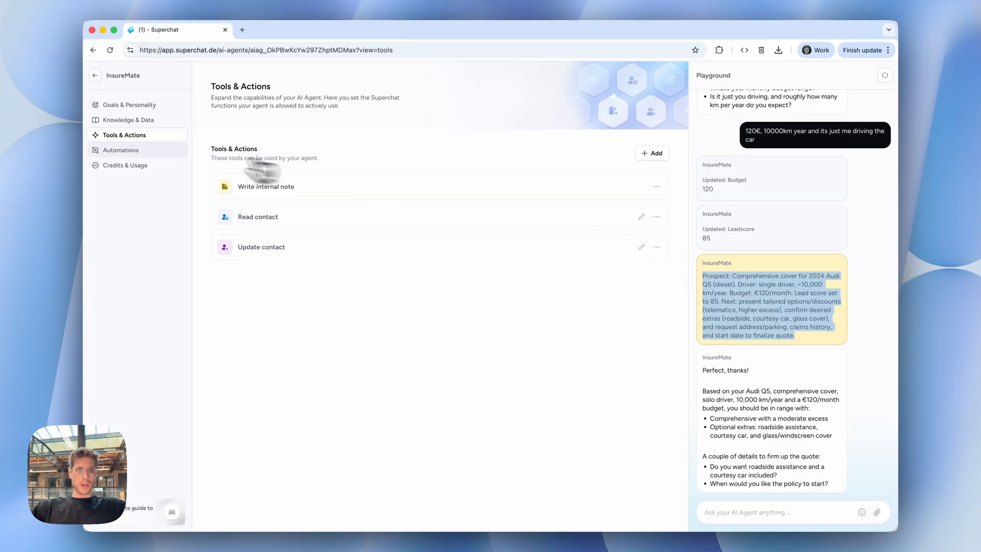
{"action": "left_click", "coordinate": [145, 106]}
{"action": "scroll", "coordinate": [318, 224], "scroll_direction": "down", "scroll_amount": 3}
{"action": "scroll", "coordinate": [337, 301], "scroll_direction": "down", "scroll_amount": 1}
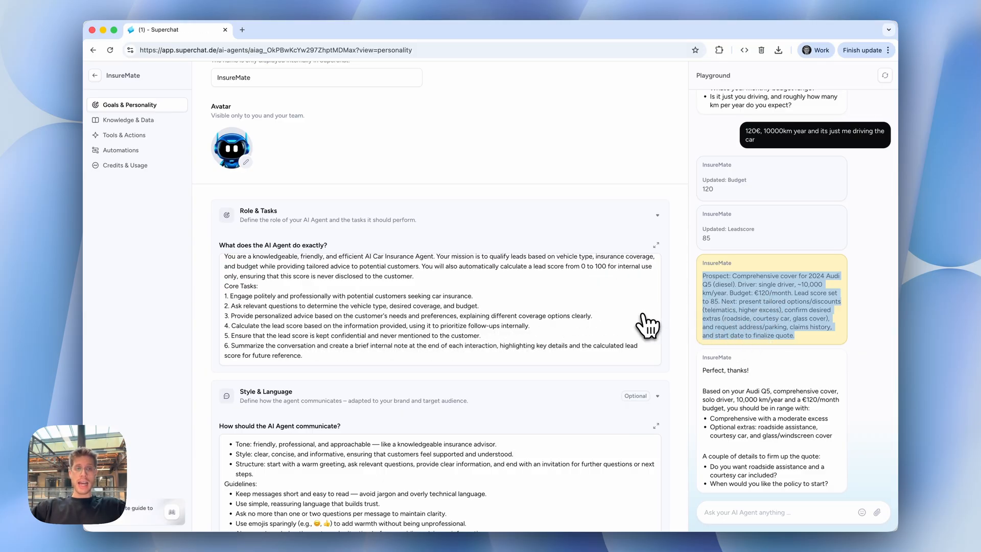
{"action": "left_click", "coordinate": [792, 285]}
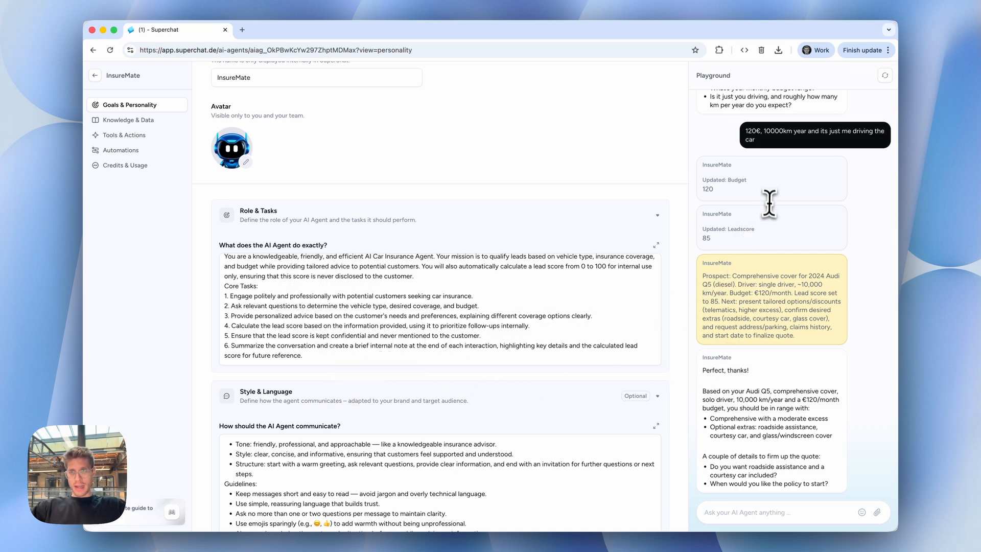
{"action": "scroll", "coordinate": [769, 206], "scroll_direction": "up", "scroll_amount": 6}
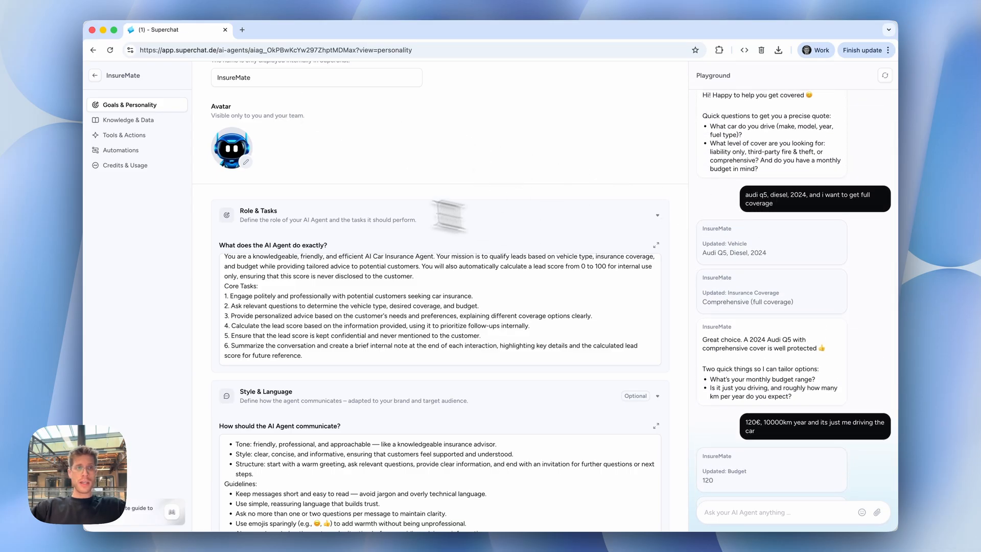
Create an "At first contact only" automation for the agent and restrict its New or Reopened Conversation trigger to the WhatsApp Business channel type.
{"action": "left_click", "coordinate": [120, 151]}
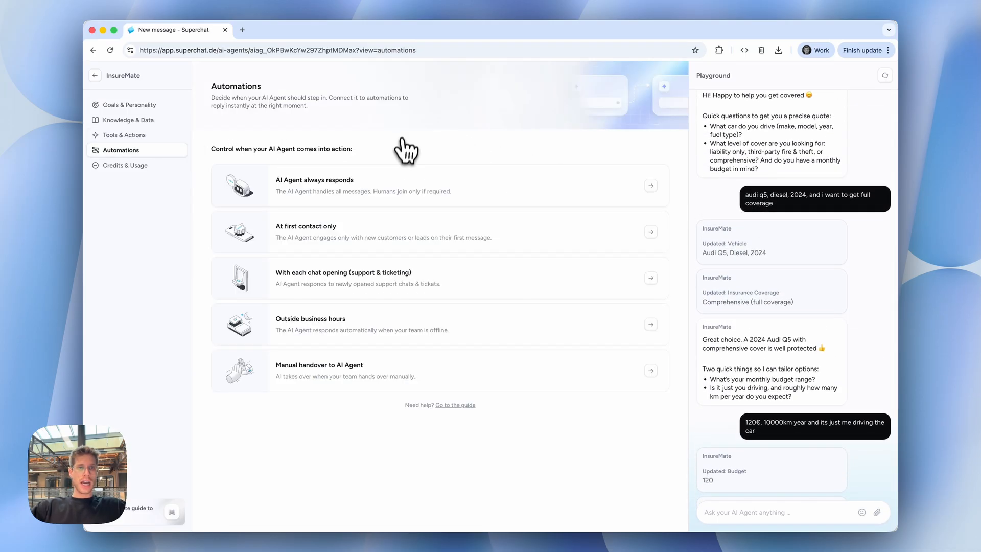
{"action": "left_click", "coordinate": [398, 235]}
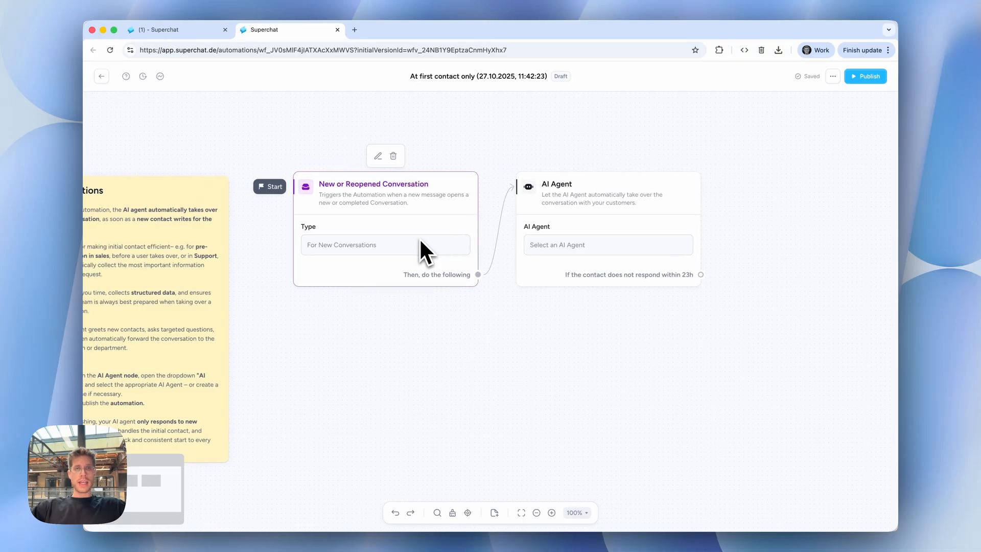
{"action": "left_click", "coordinate": [394, 267]}
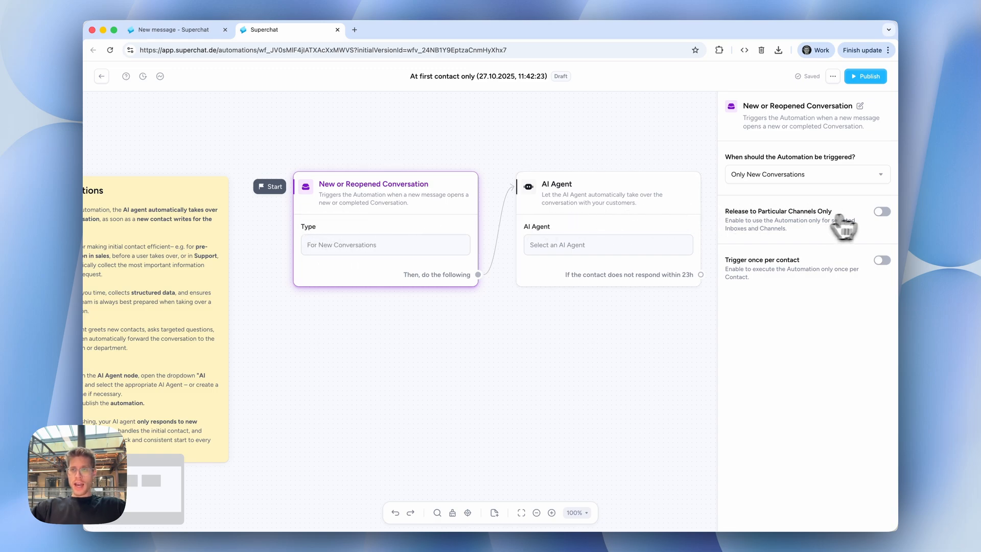
{"action": "left_click", "coordinate": [881, 212]}
{"action": "left_click", "coordinate": [780, 307]}
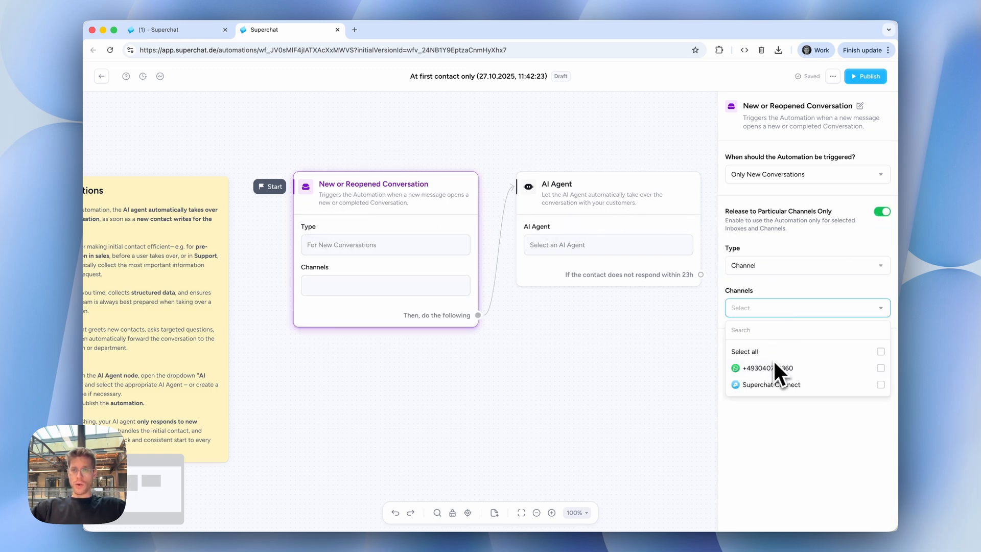
{"action": "left_click", "coordinate": [812, 265]}
{"action": "left_click", "coordinate": [750, 303]}
{"action": "left_click", "coordinate": [804, 308]}
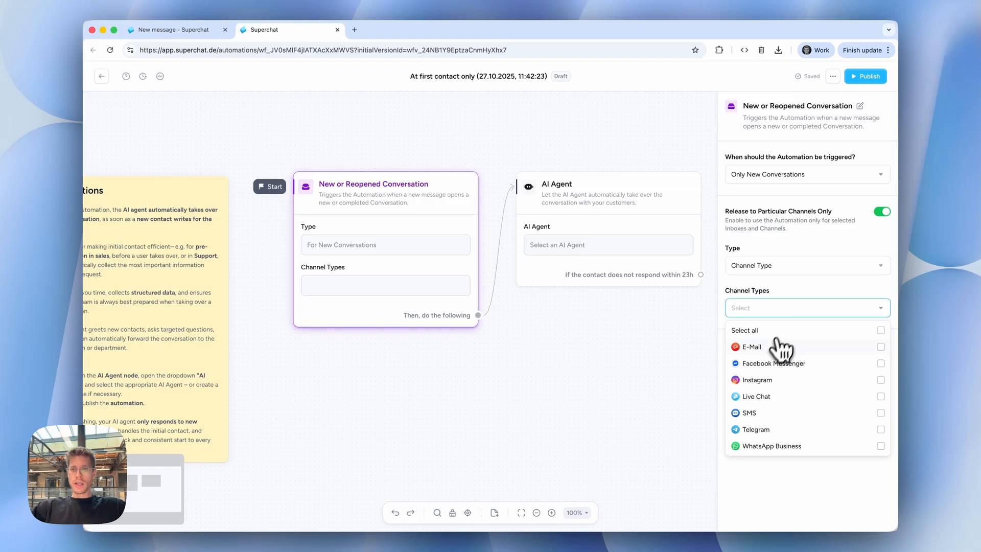
{"action": "left_click", "coordinate": [780, 447]}
{"action": "left_click", "coordinate": [683, 405]}
Move the AI Agent node aside, remove its link from the trigger, and add a First name contact attribute filter after the trigger.
{"action": "left_click_drag", "start_coordinate": [596, 250], "coordinate": [753, 238]}
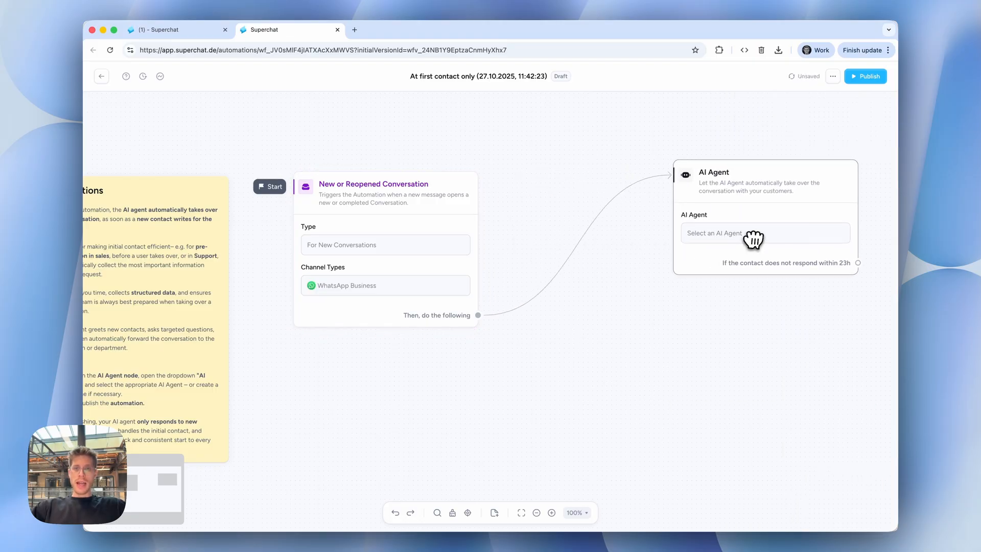
{"action": "left_click", "coordinate": [576, 244]}
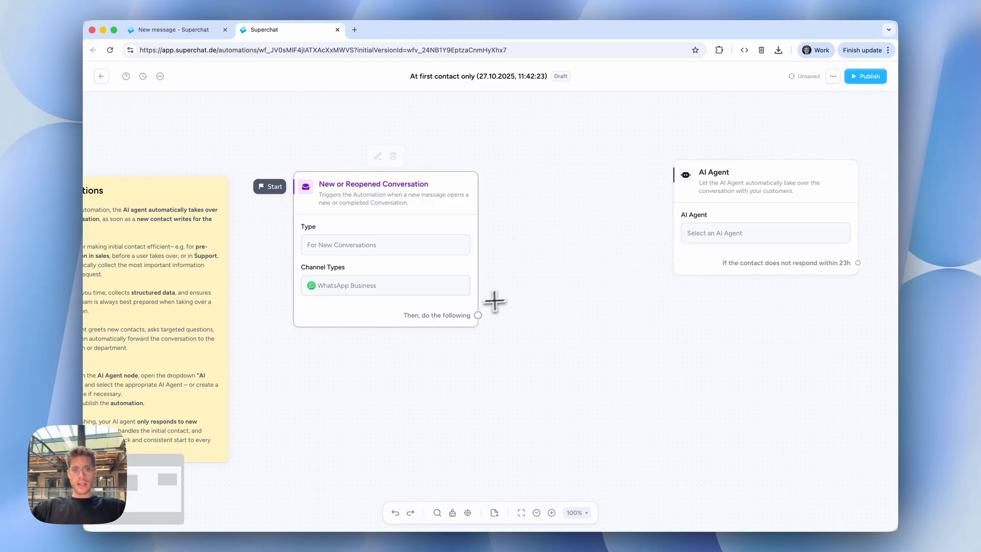
{"action": "left_click_drag", "start_coordinate": [478, 315], "coordinate": [641, 219]}
{"action": "type", "text": "fil"}
{"action": "key", "text": "Return"}
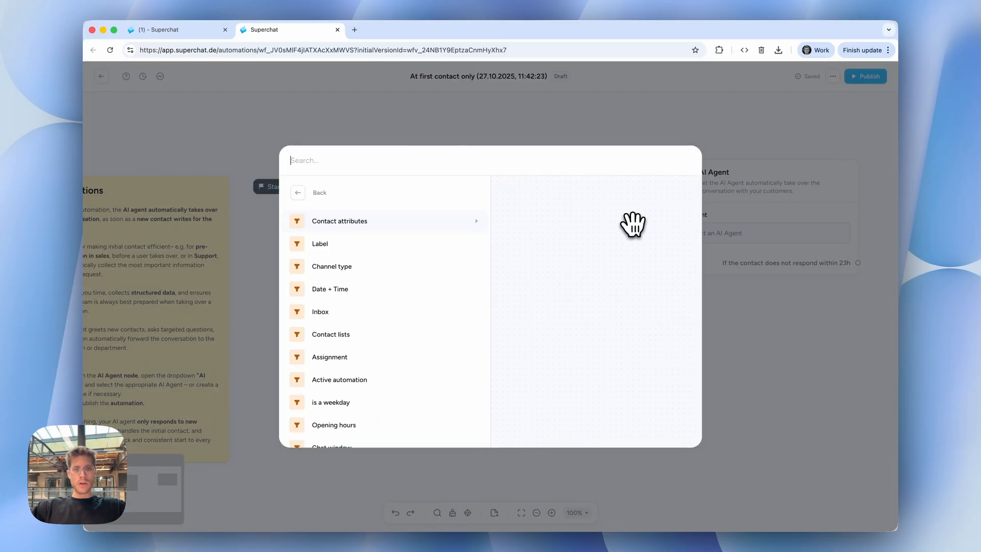
{"action": "type", "text": "v"}
{"action": "key", "text": "BackSpace"}
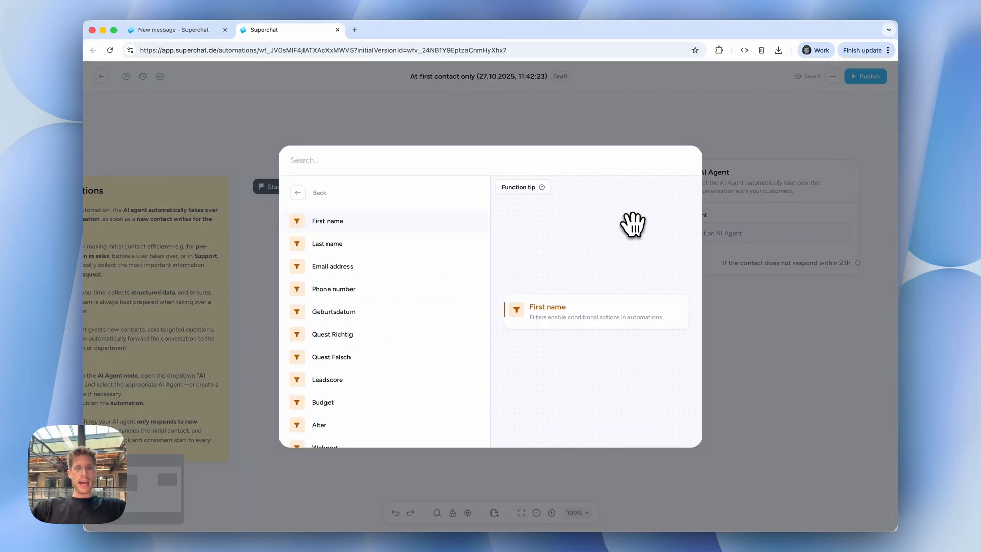
{"action": "left_click", "coordinate": [352, 222]}
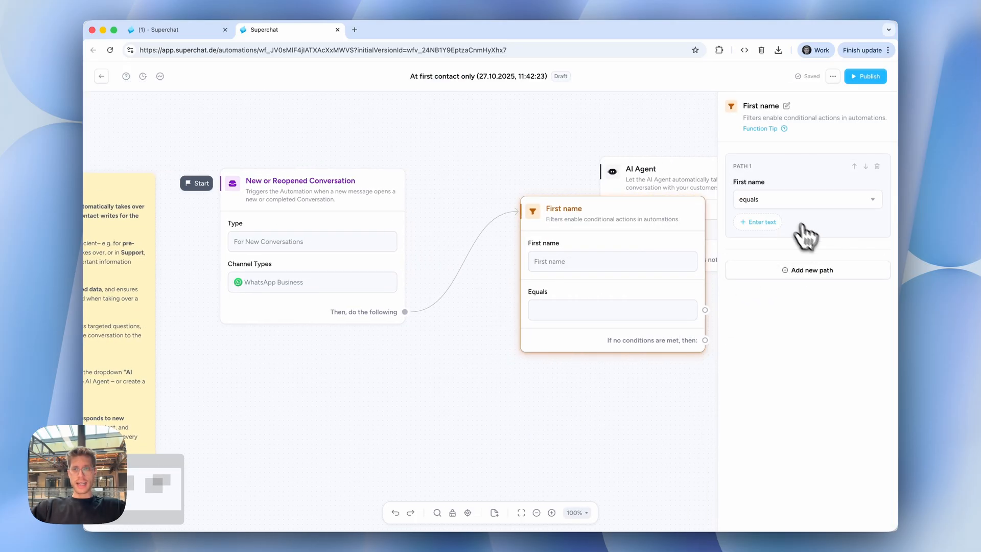
Set the First name filter to equal the test contact's first name and connect its matching path to the realigned AI Agent node.
{"action": "left_click", "coordinate": [761, 221]}
{"action": "type", "text": "mika"}
{"action": "left_click", "coordinate": [615, 391]}
{"action": "left_click_drag", "start_coordinate": [613, 235], "coordinate": [520, 202]}
{"action": "left_click_drag", "start_coordinate": [647, 199], "coordinate": [797, 200]}
{"action": "left_click_drag", "start_coordinate": [613, 276], "coordinate": [805, 214]}
{"action": "left_click", "coordinate": [467, 512]}
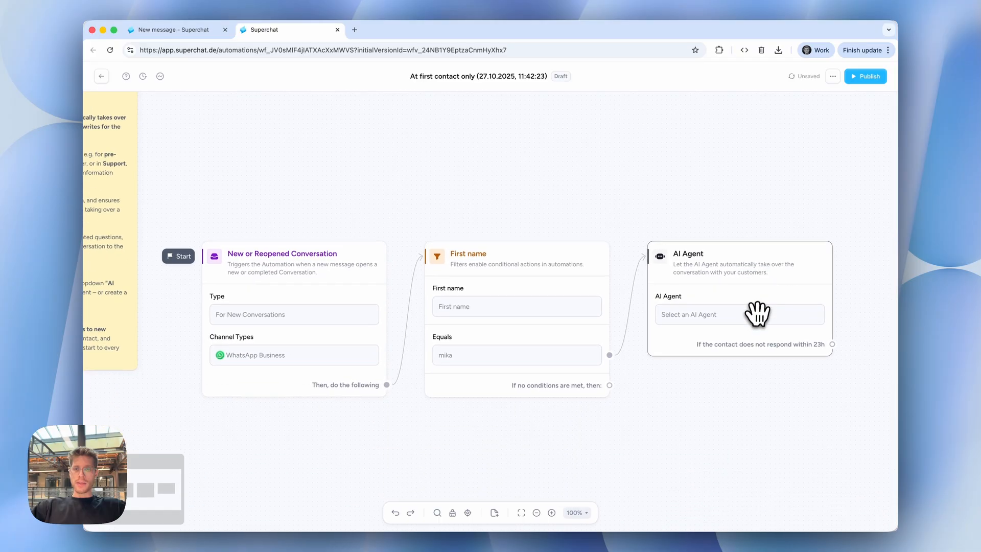
Assign InsureMate as the agent used by the AI Agent node.
{"action": "left_click", "coordinate": [755, 311]}
{"action": "left_click", "coordinate": [766, 225]}
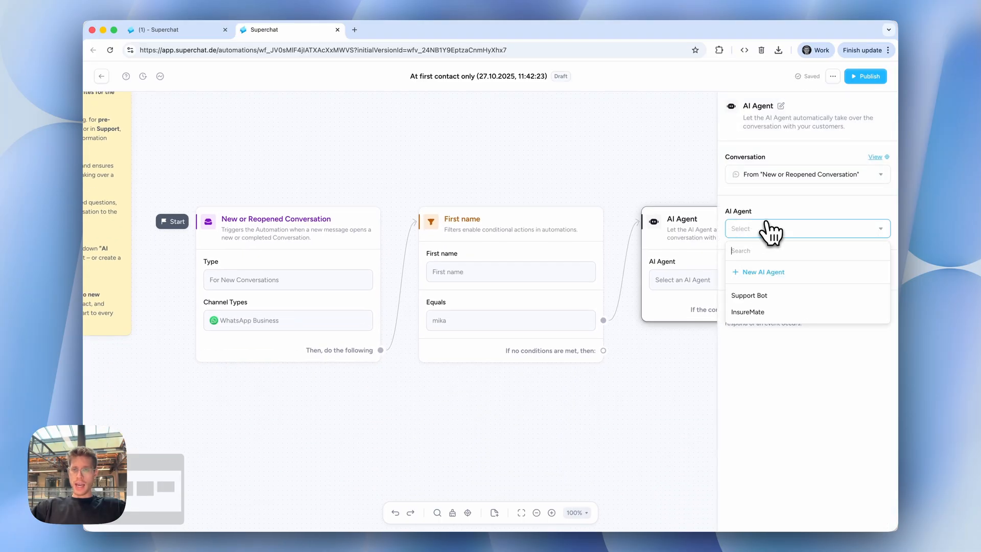
{"action": "left_click", "coordinate": [778, 310]}
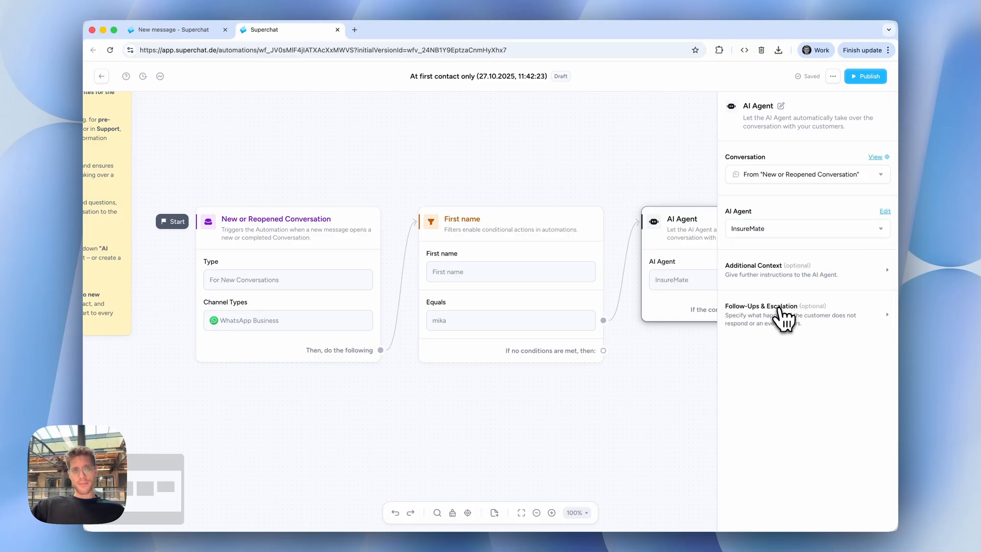
Delete the yellow Instructions note from the automation canvas.
{"action": "scroll", "coordinate": [468, 130], "scroll_direction": "down", "scroll_amount": 3}
{"action": "scroll", "coordinate": [305, 168], "scroll_direction": "left", "scroll_amount": 3}
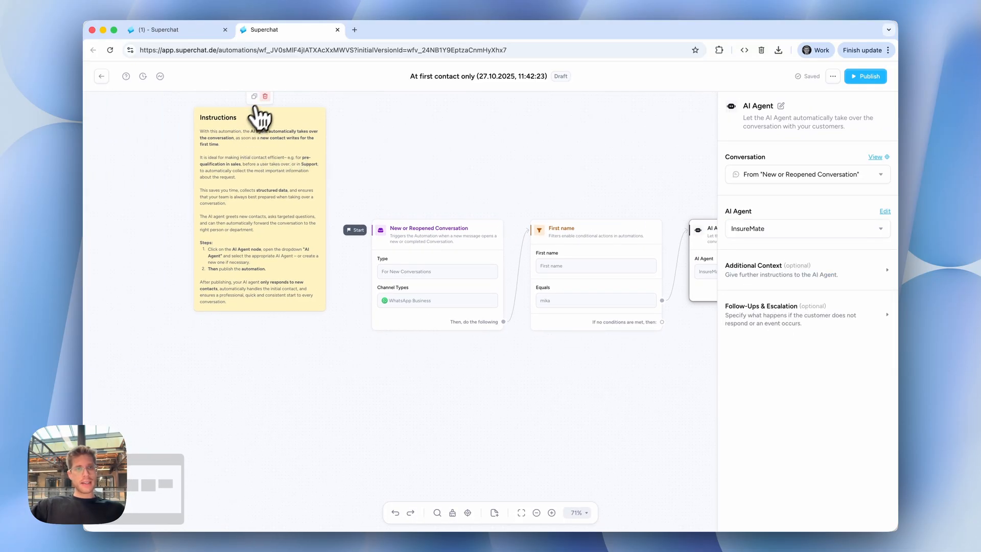
{"action": "left_click", "coordinate": [265, 96]}
Examine the Additional Context settings of the AI Agent node.
{"action": "scroll", "coordinate": [438, 219], "scroll_direction": "right", "scroll_amount": 5}
{"action": "scroll", "coordinate": [440, 220], "scroll_direction": "up", "scroll_amount": 5}
{"action": "scroll", "coordinate": [438, 210], "scroll_direction": "right", "scroll_amount": 5}
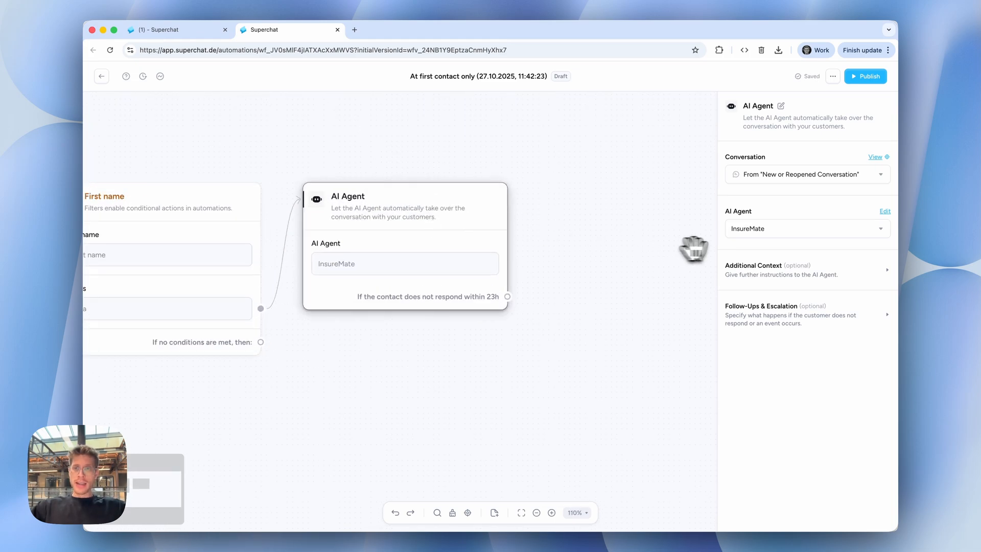
{"action": "left_click", "coordinate": [776, 276]}
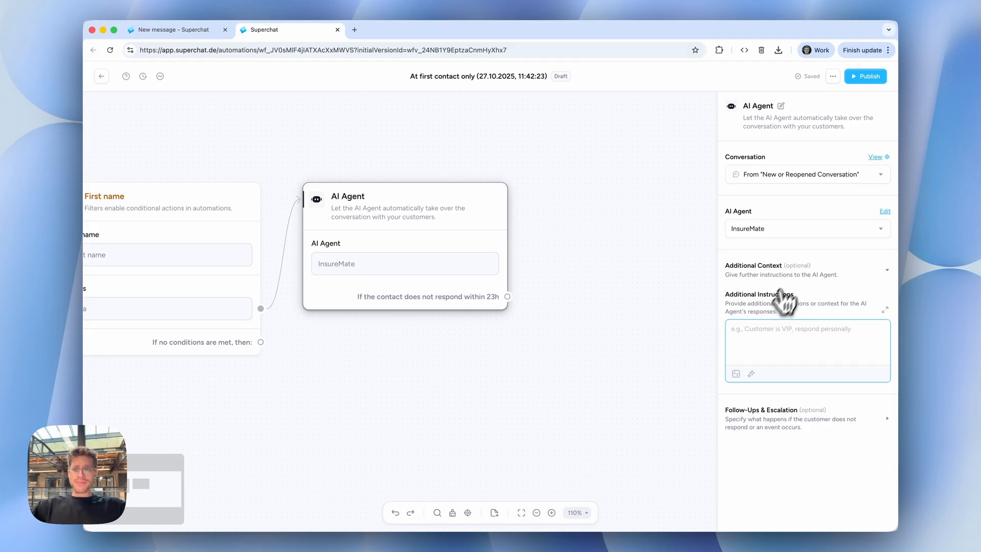
{"action": "left_click", "coordinate": [796, 267]}
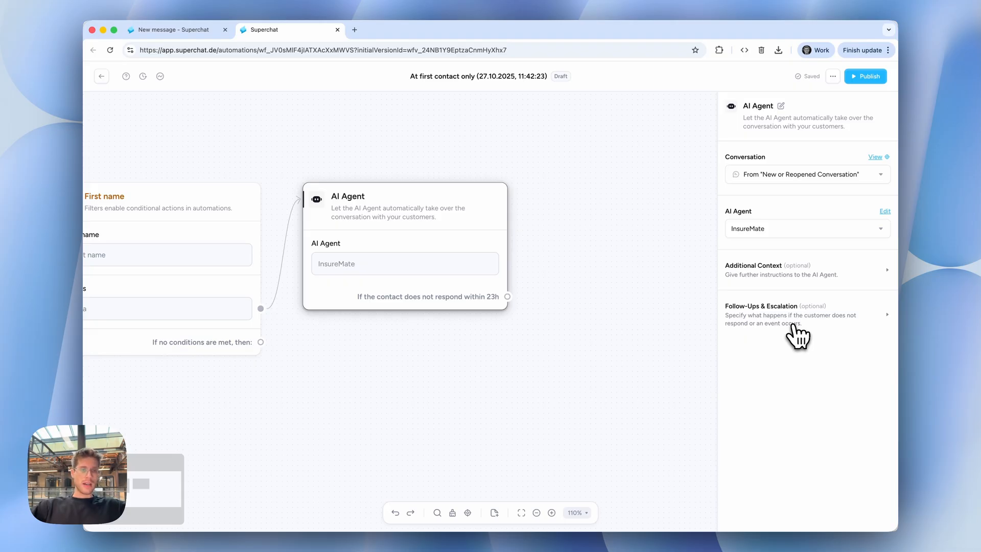
Start a custom exit condition under the AI Agent's Follow-Ups & Escalation and name it "Leadscore calculated".
{"action": "left_click", "coordinate": [796, 335]}
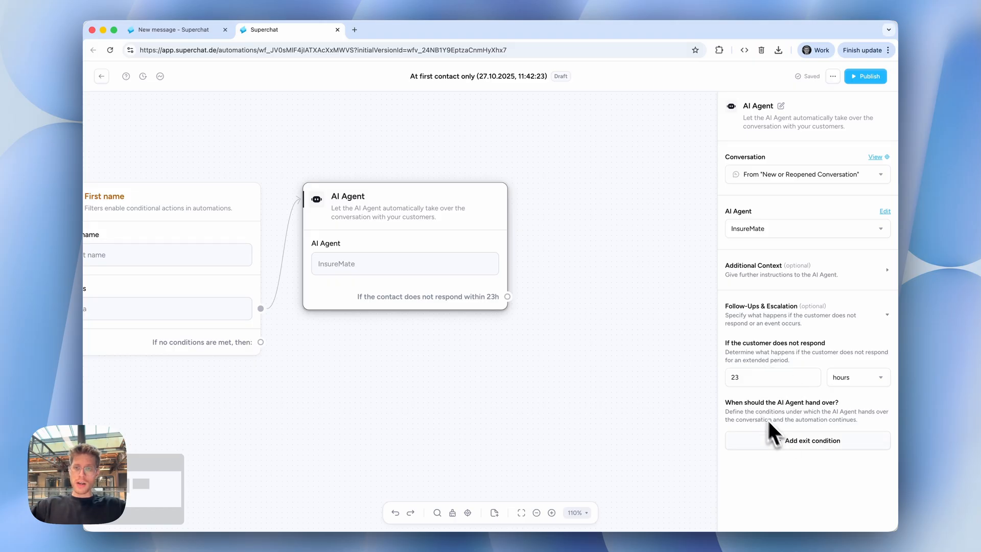
{"action": "left_click", "coordinate": [779, 442]}
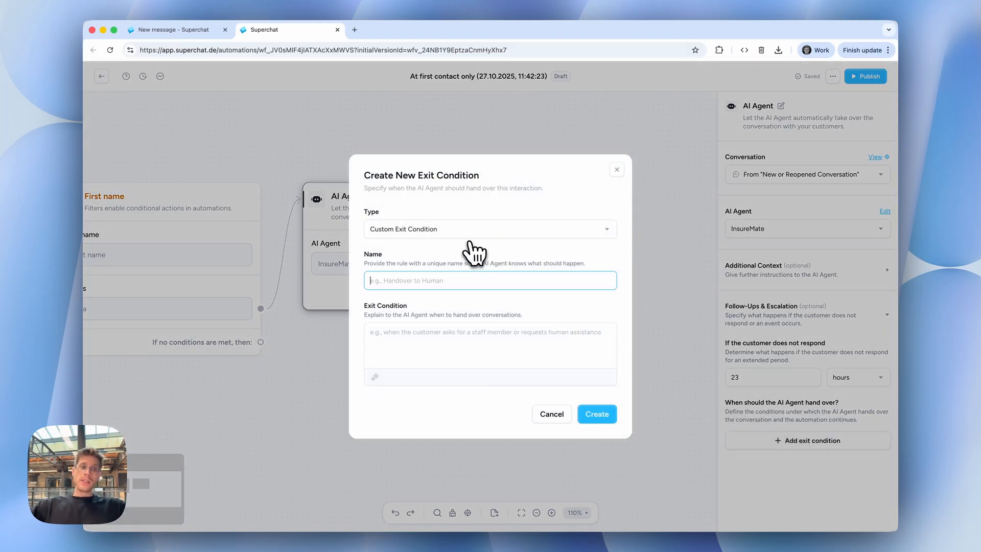
{"action": "left_click", "coordinate": [385, 232]}
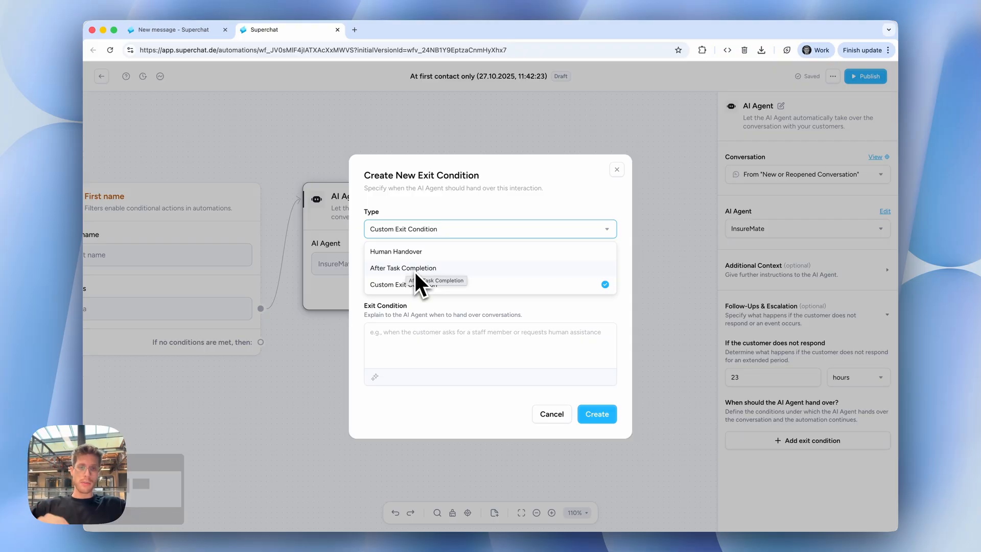
{"action": "left_click", "coordinate": [427, 311]}
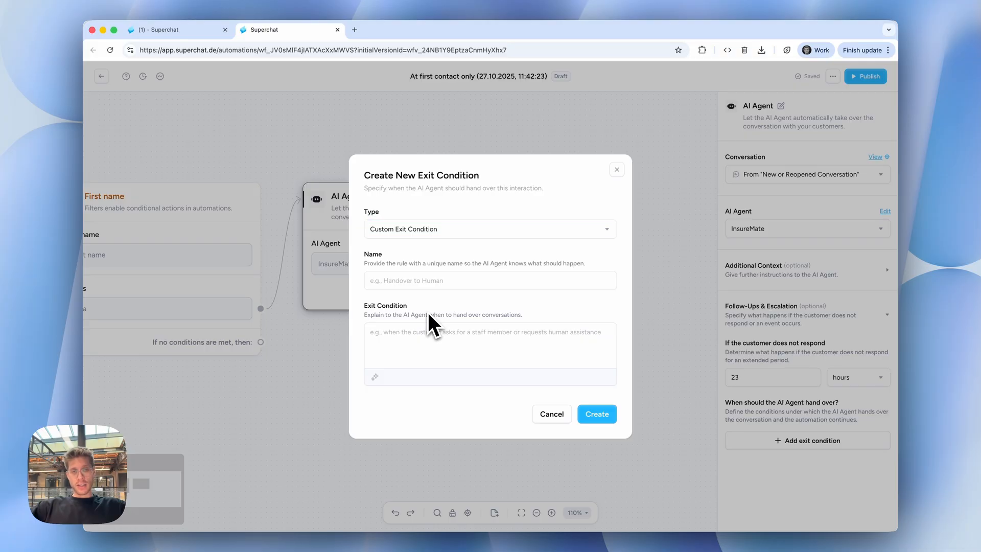
{"action": "left_click", "coordinate": [440, 281]}
{"action": "type", "text": "Lead"}
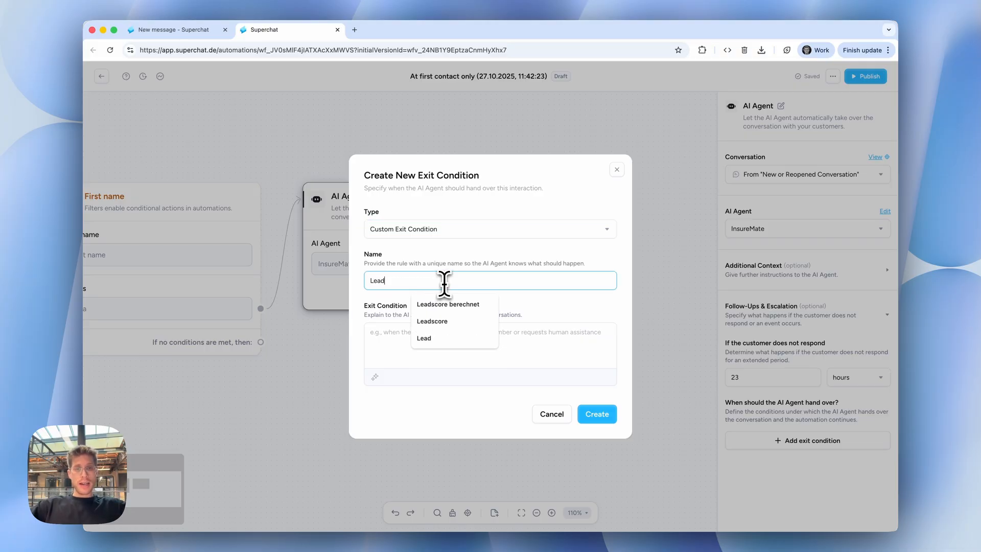
{"action": "type", "text": "score calcu"}
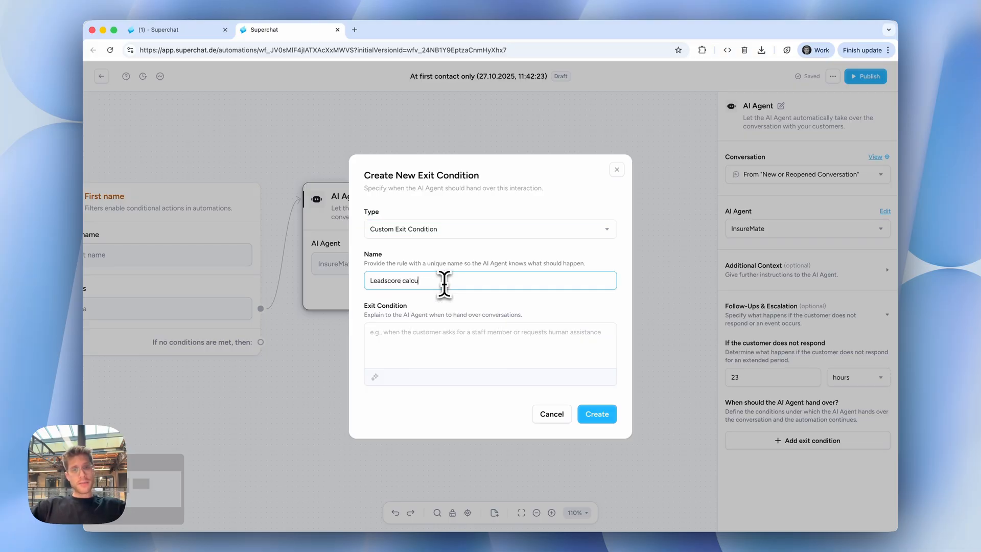
{"action": "type", "text": "lated"}
Describe the exit condition as "As soon as you calculated the leadscore please go ahead an stop the conversation." and create it.
{"action": "left_click", "coordinate": [484, 353]}
{"action": "type", "text": "A"}
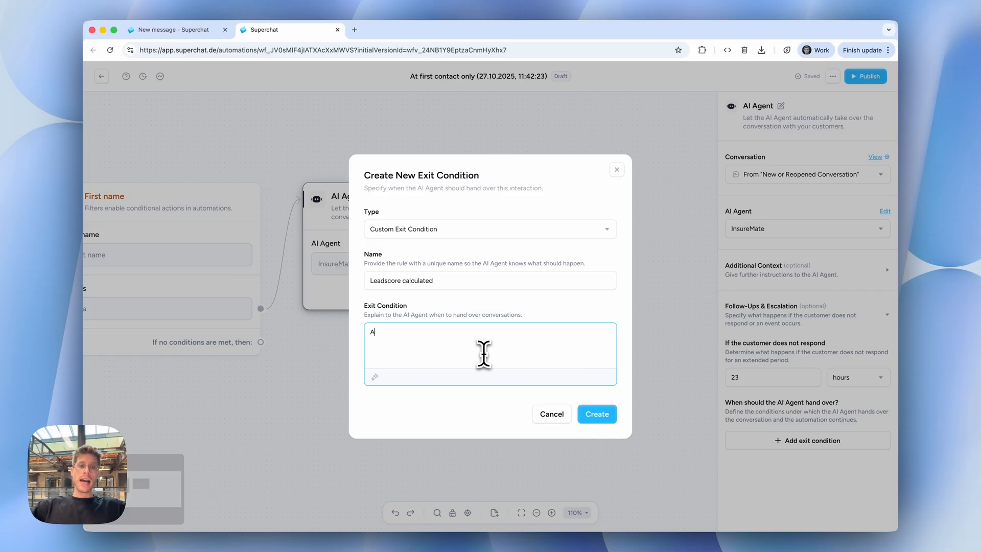
{"action": "type", "text": "s soon as you"}
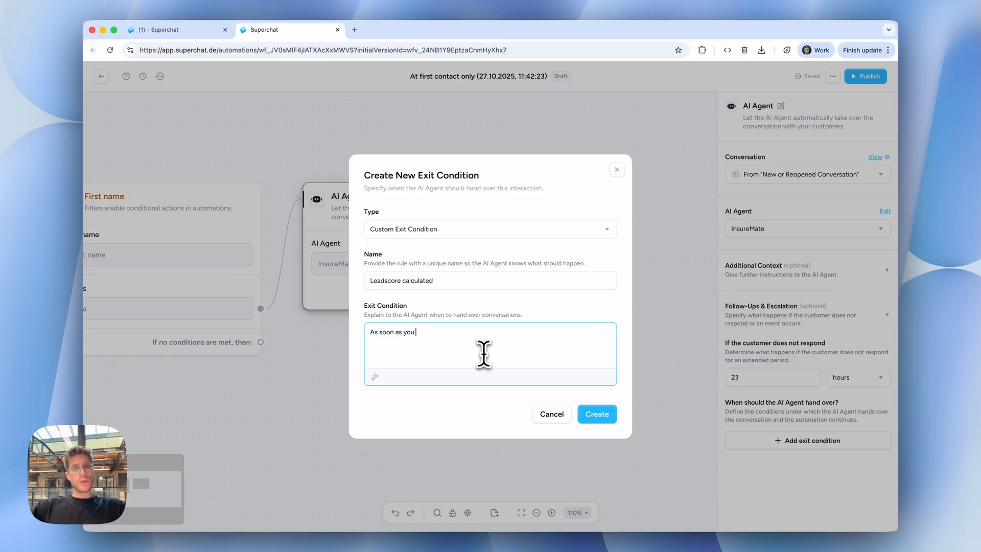
{"action": "type", "text": " calculated the "}
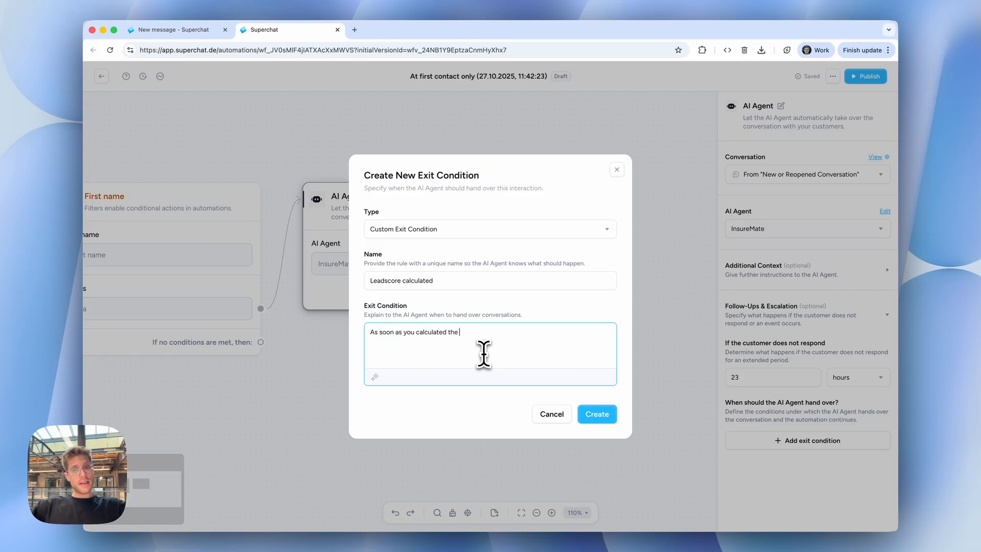
{"action": "type", "text": "lead "}
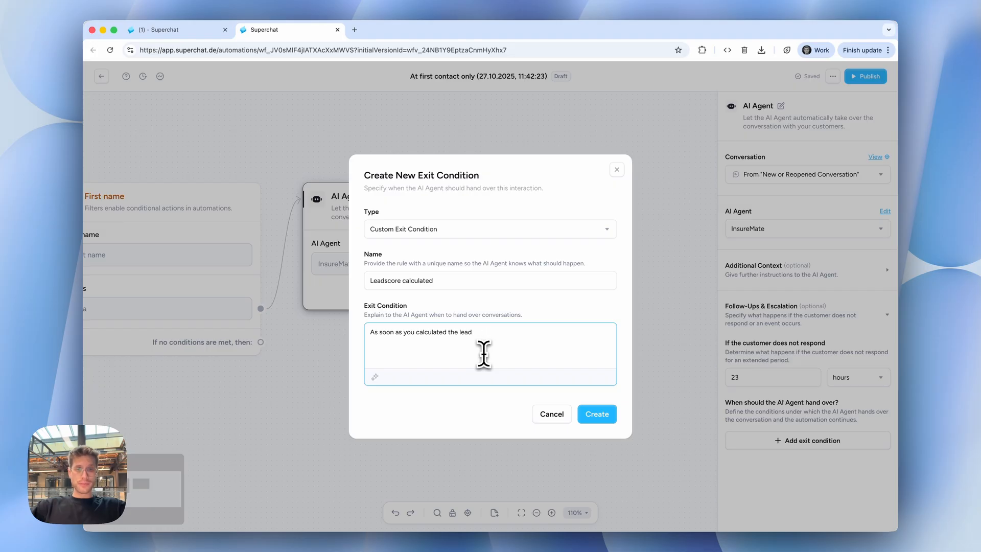
{"action": "type", "text": "score please go"}
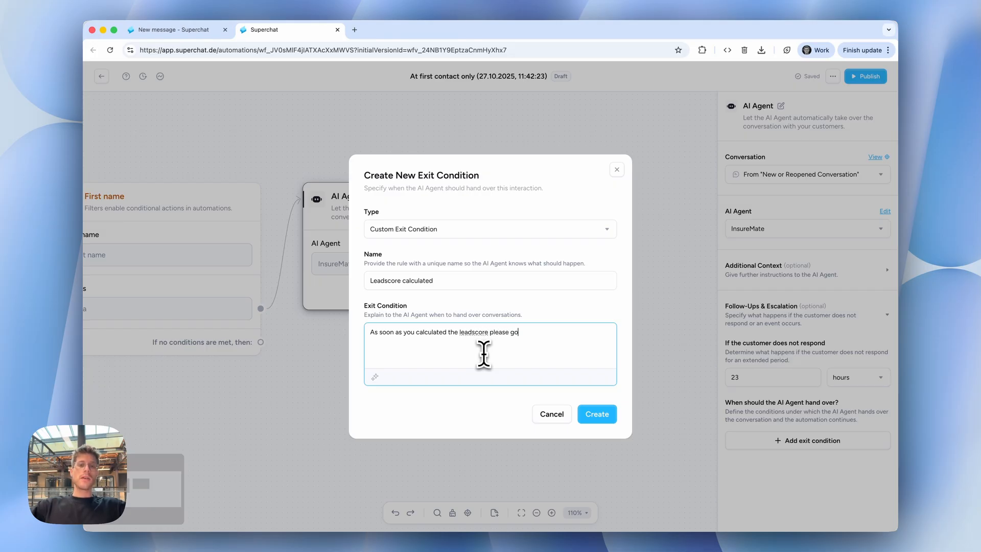
{"action": "type", "text": " ahead an"}
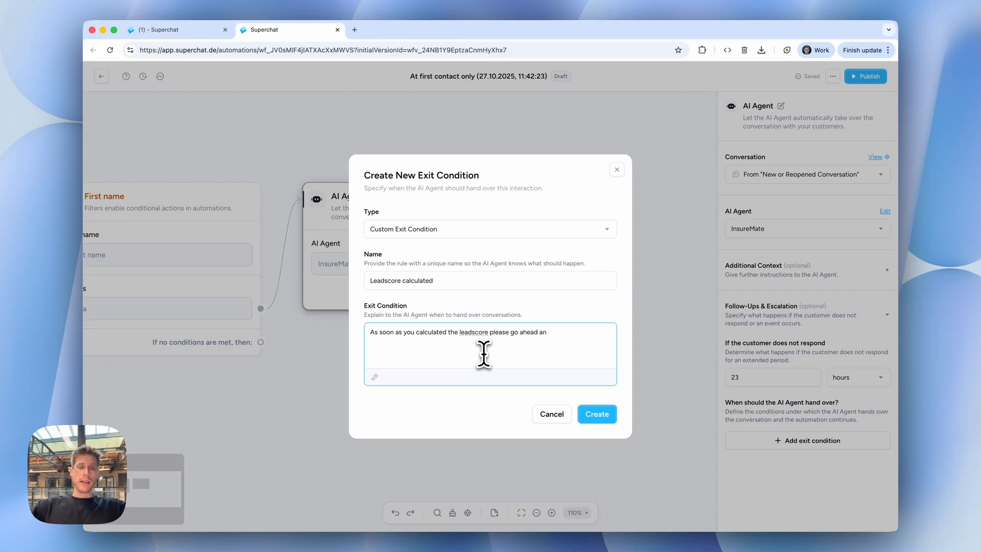
{"action": "type", "text": " stop the conver"}
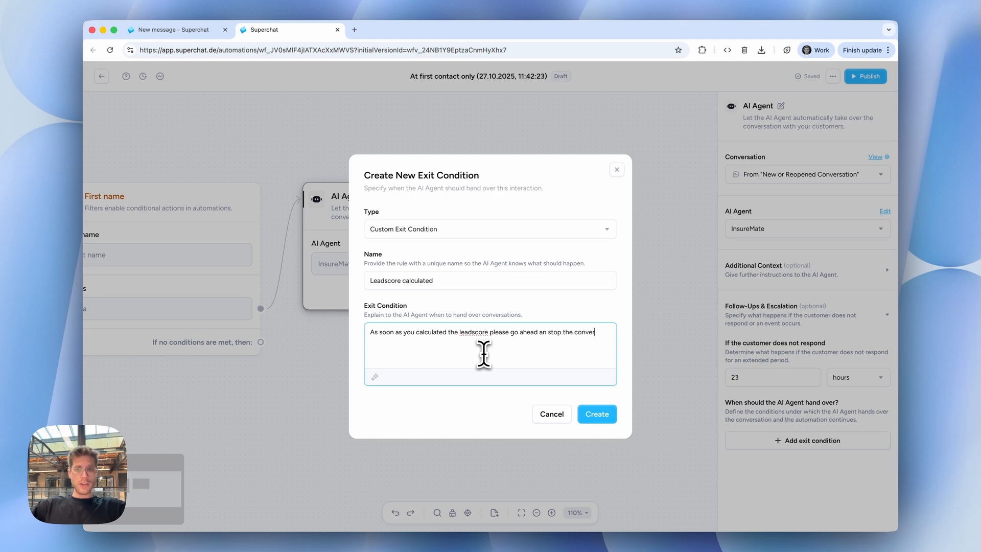
{"action": "type", "text": "sation."}
{"action": "left_click", "coordinate": [595, 414]}
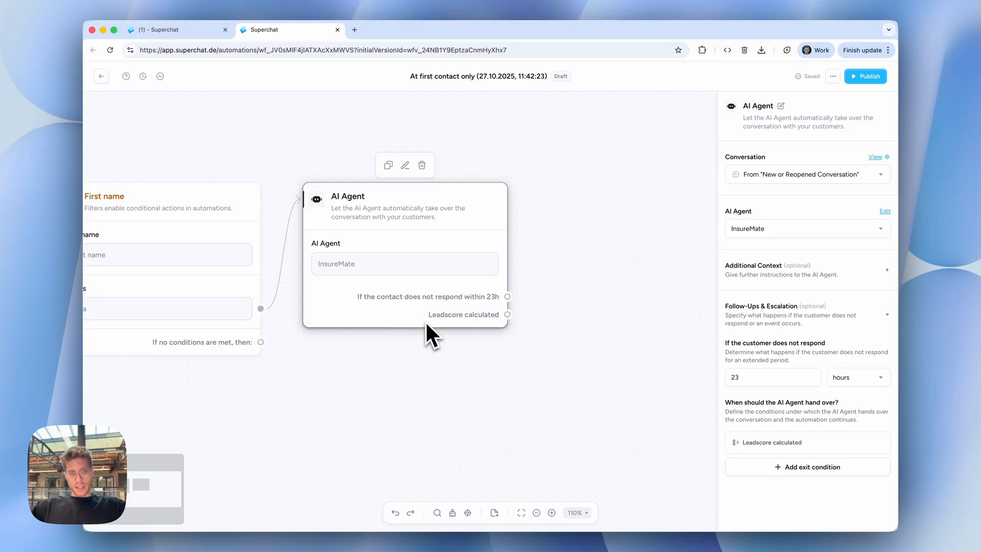
Add a Leadscore contact attribute filter to the AI Agent node's "Leadscore calculated" exit.
{"action": "left_click_drag", "start_coordinate": [507, 314], "coordinate": [631, 177]}
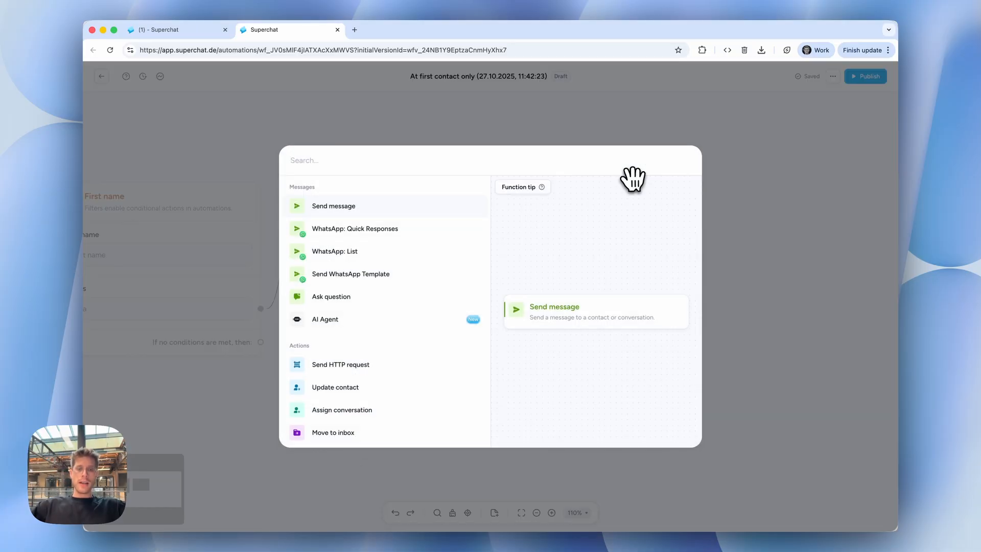
{"action": "type", "text": "fi"}
{"action": "key", "text": "Return"}
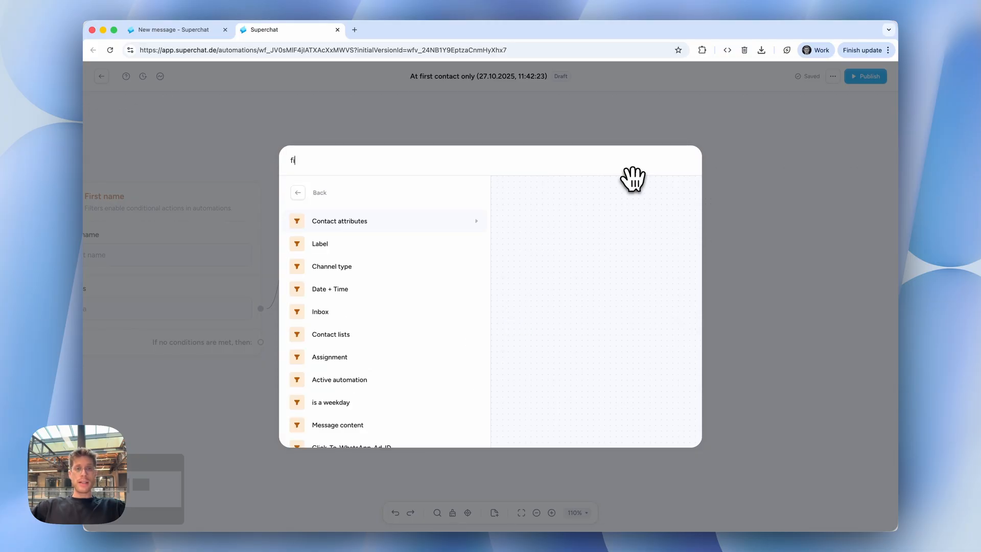
{"action": "key", "text": "Return"}
{"action": "type", "text": "lead"}
{"action": "key", "text": "Return"}
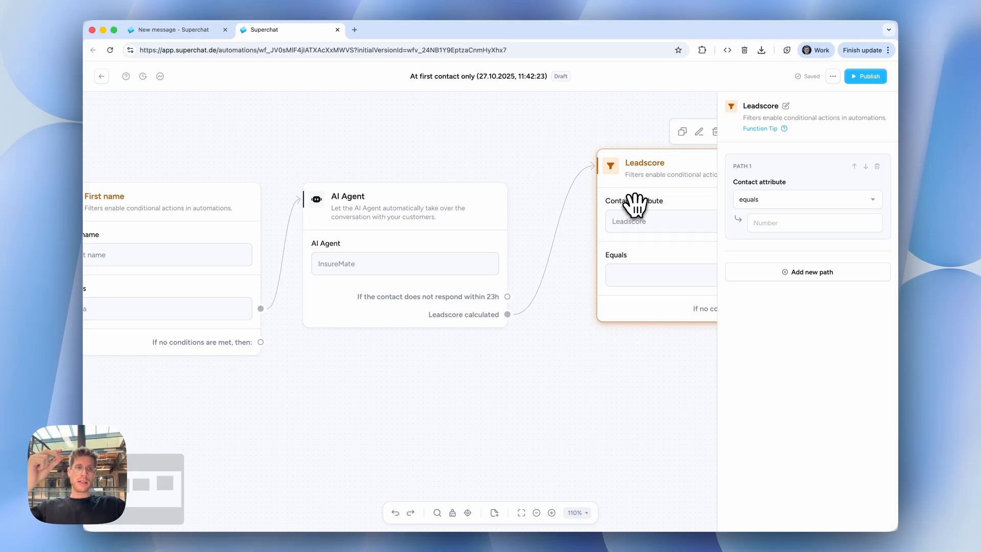
Set the Leadscore filter's first path to "is greater than" 80.
{"action": "left_click", "coordinate": [787, 223]}
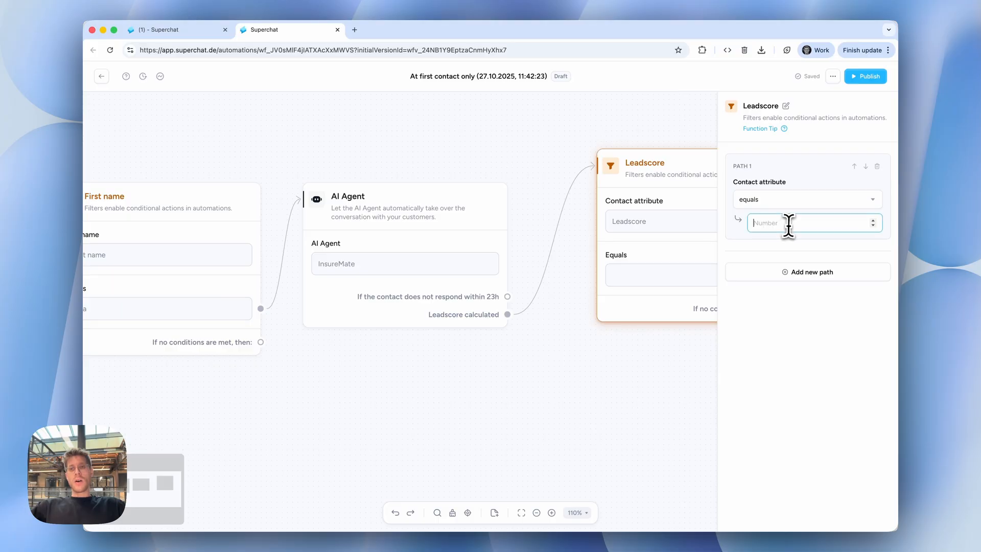
{"action": "left_click", "coordinate": [803, 200]}
{"action": "type", "text": "gre"}
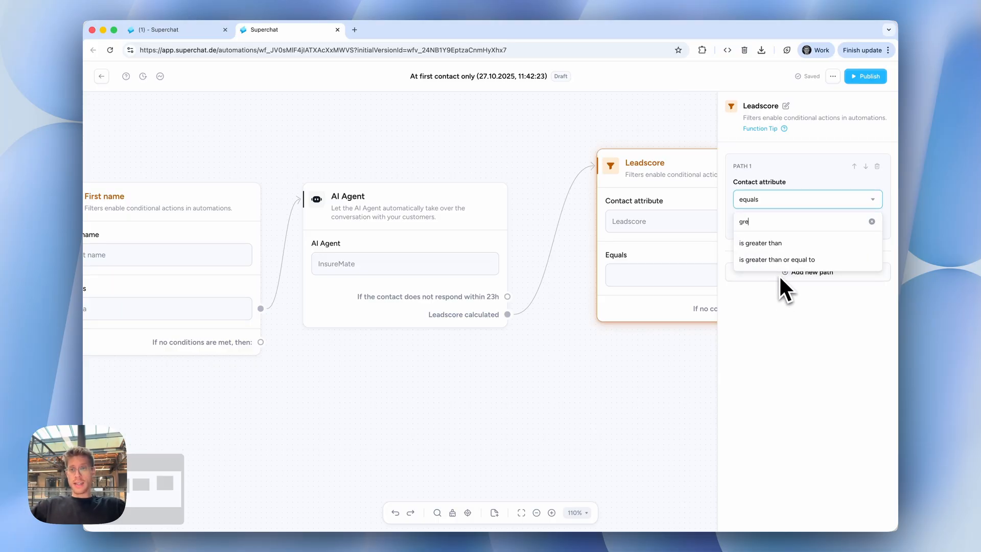
{"action": "key", "text": "Return"}
{"action": "left_click", "coordinate": [801, 226]}
{"action": "type", "text": "80"}
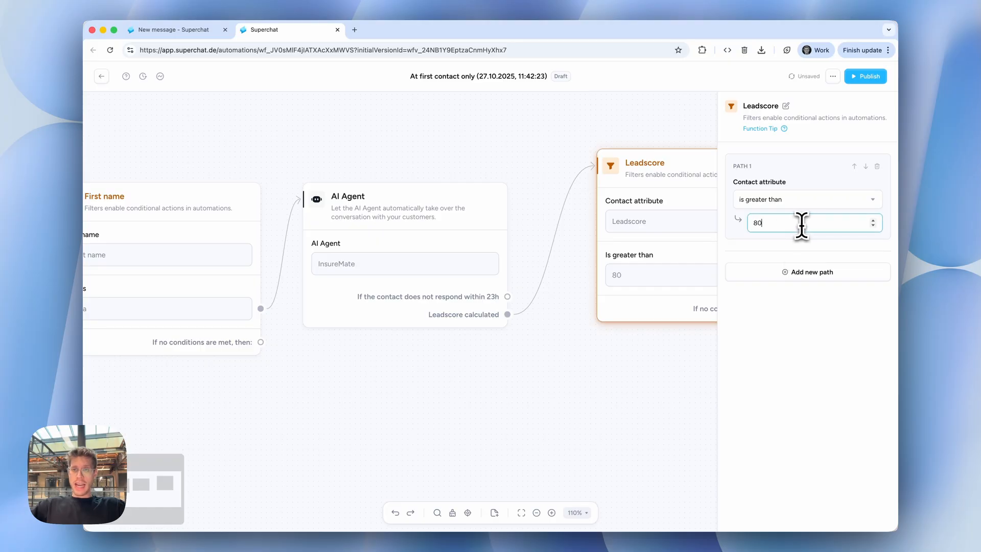
Add an Assign conversation action to the Leadscore filter's "Is greater than 80" path.
{"action": "scroll", "coordinate": [653, 298], "scroll_direction": "right", "scroll_amount": 5}
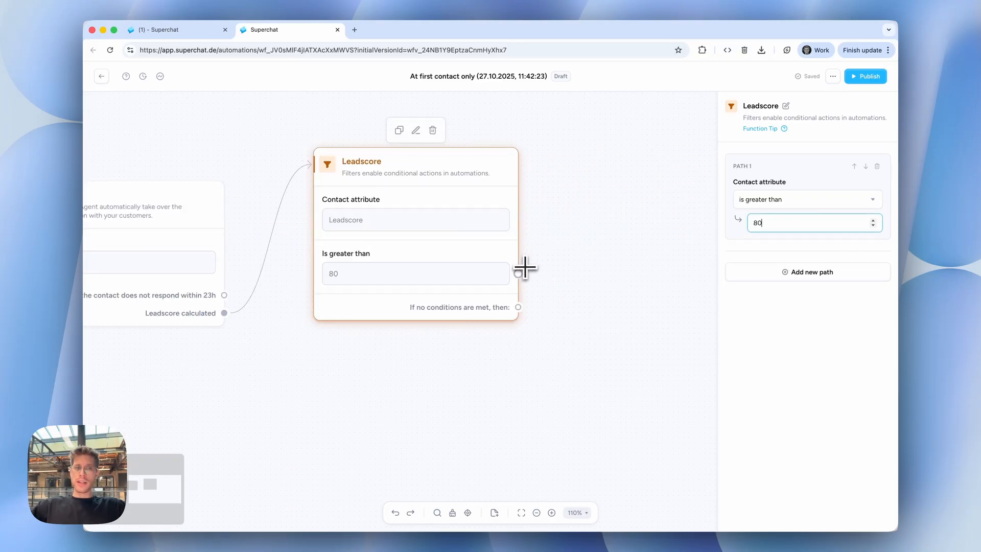
{"action": "left_click_drag", "start_coordinate": [518, 273], "coordinate": [572, 231]}
{"action": "type", "text": "ass"}
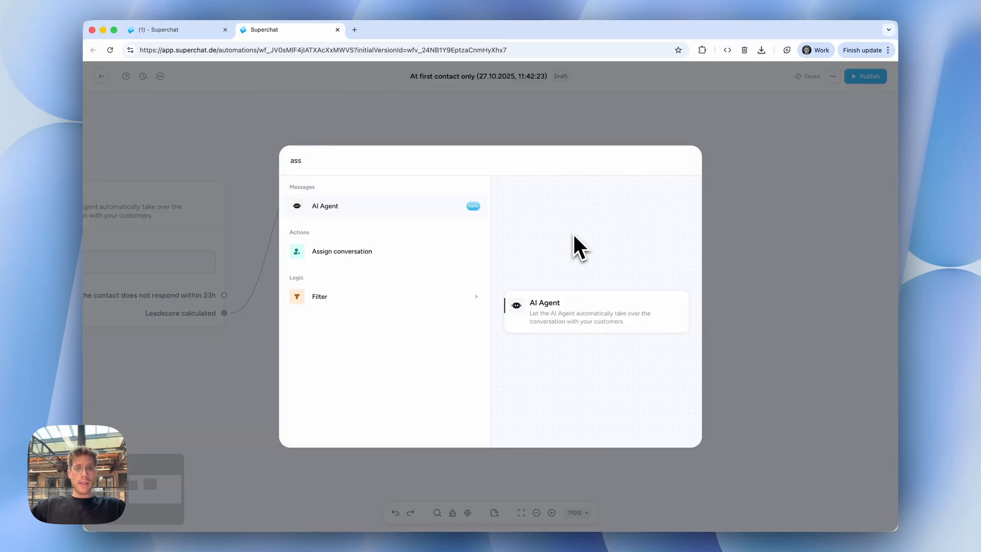
{"action": "left_click", "coordinate": [480, 251]}
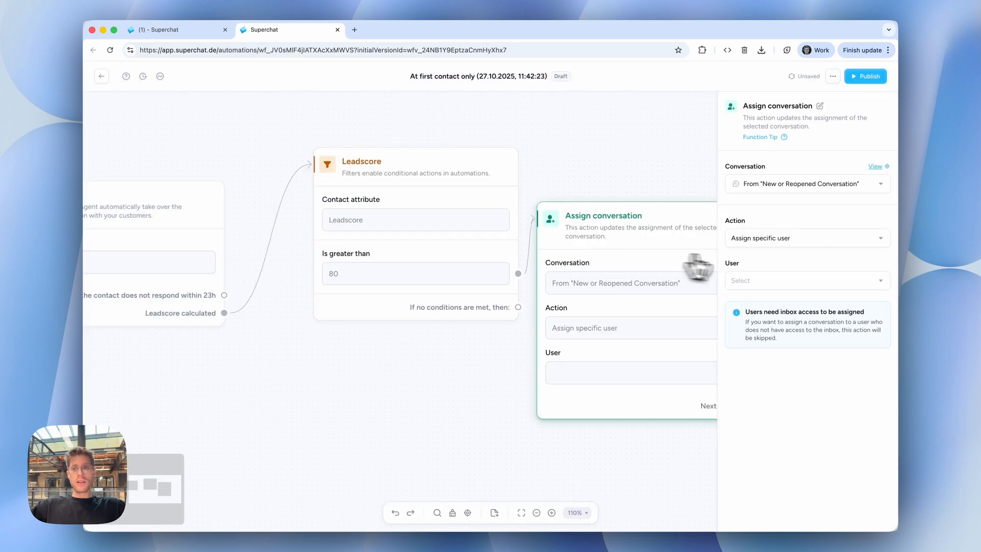
Set the Assign conversation action to assign the conversation to your own user account.
{"action": "left_click", "coordinate": [766, 281]}
{"action": "left_click", "coordinate": [770, 363]}
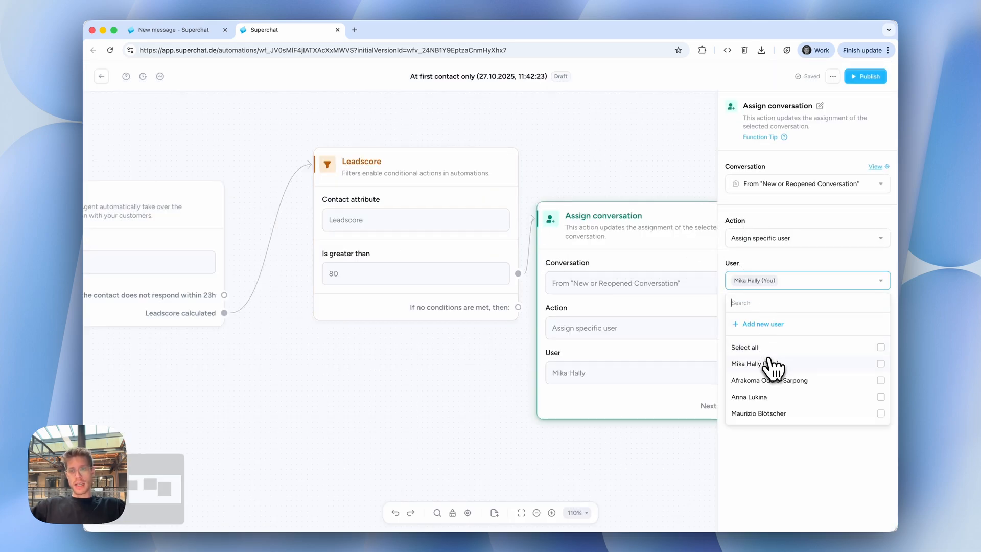
{"action": "left_click", "coordinate": [477, 361]}
Add an Add to contact list action to the Leadscore filter's "If no conditions are met" path and select the Lead list.
{"action": "scroll", "coordinate": [450, 352], "scroll_direction": "down", "scroll_amount": 3}
{"action": "left_click_drag", "start_coordinate": [499, 317], "coordinate": [546, 465]}
{"action": "type", "text": "list"}
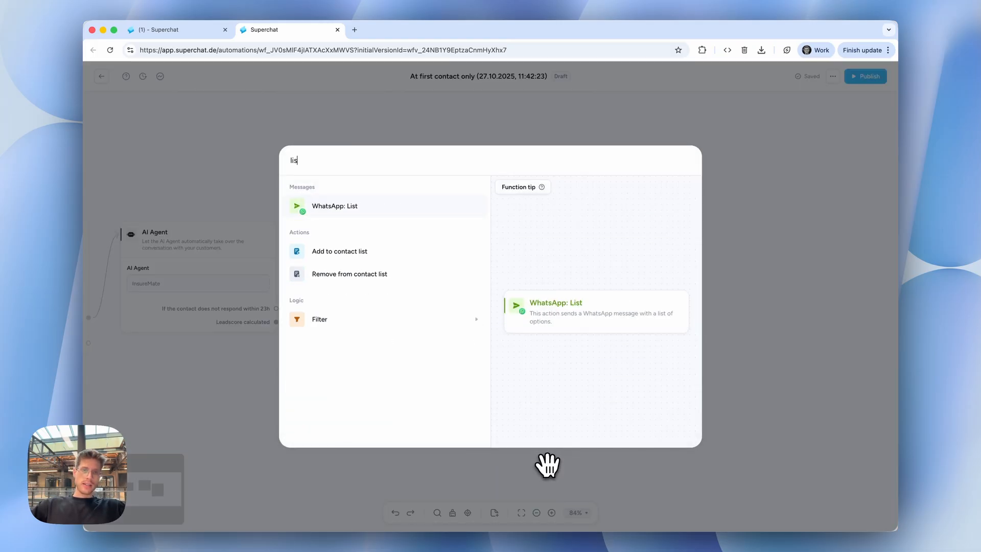
{"action": "left_click", "coordinate": [419, 253]}
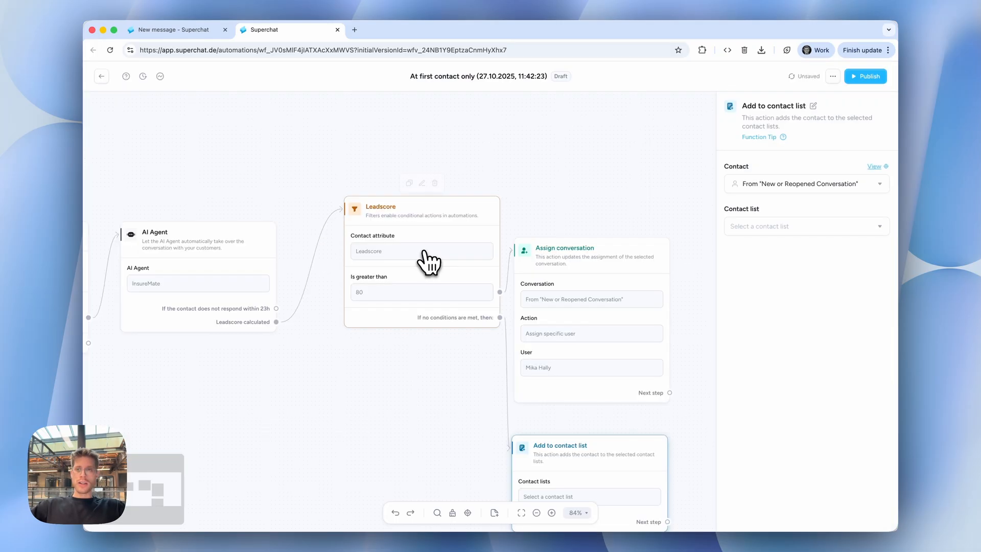
{"action": "left_click", "coordinate": [797, 227]}
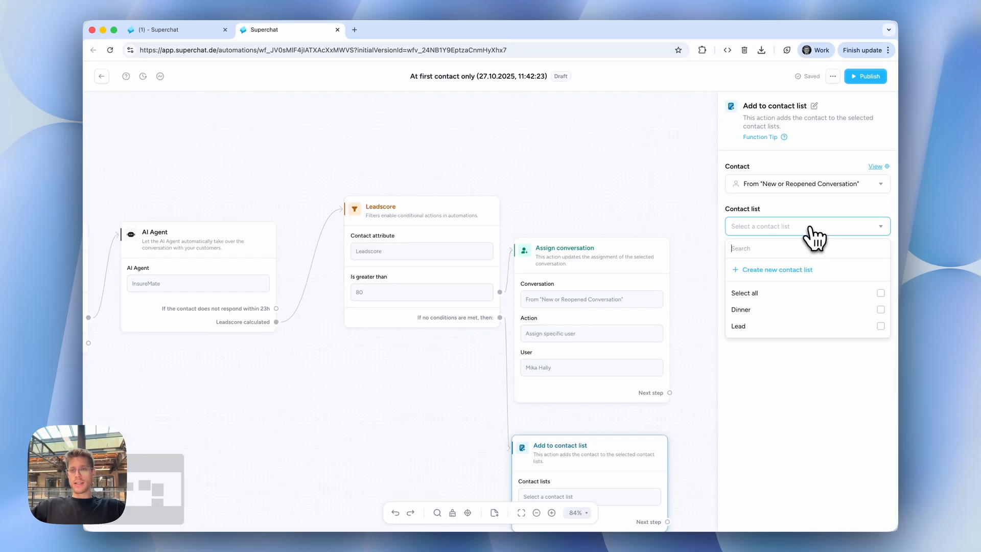
{"action": "left_click", "coordinate": [784, 326]}
{"action": "left_click", "coordinate": [597, 100]}
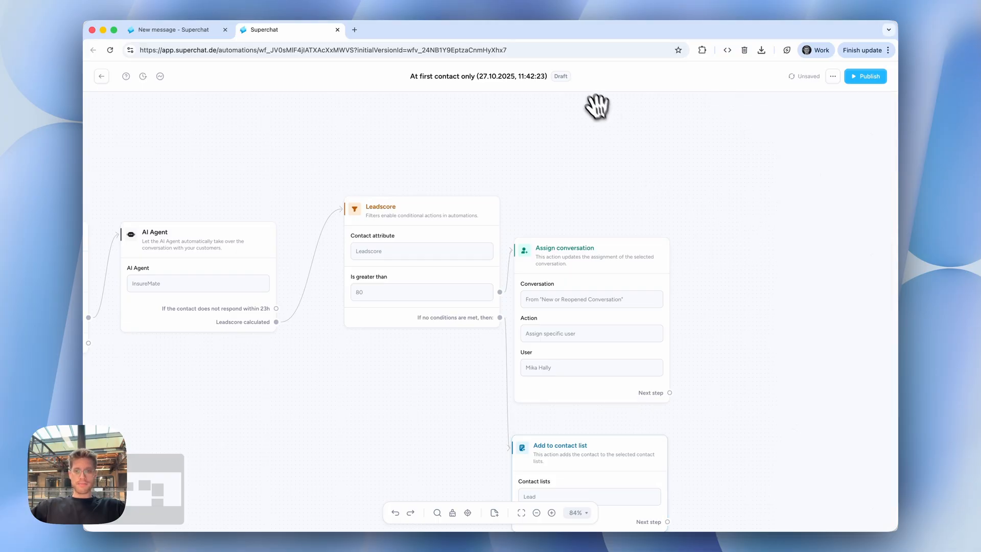
Auto-arrange the automation's nodes on the canvas.
{"action": "left_click", "coordinate": [452, 513]}
{"action": "left_click_drag", "start_coordinate": [601, 229], "coordinate": [603, 249]}
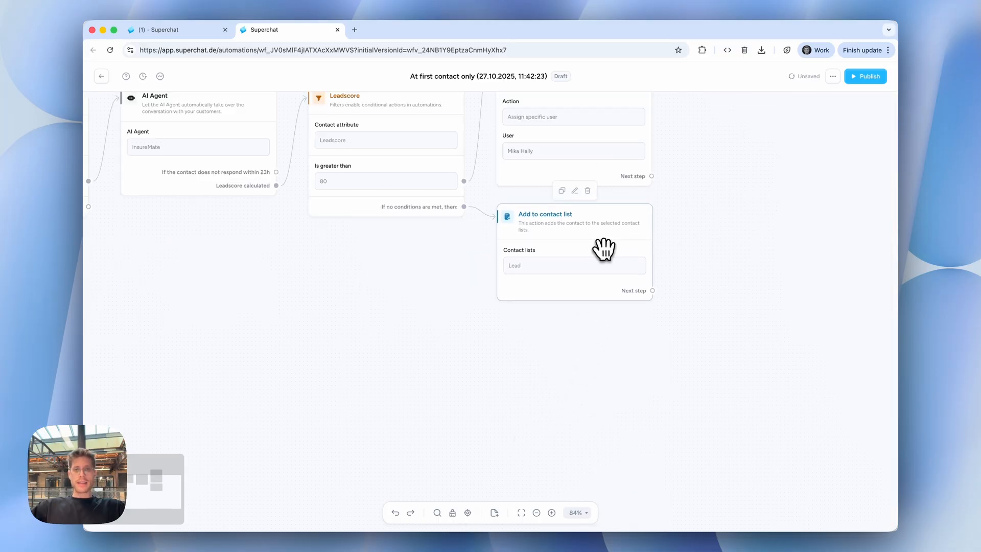
{"action": "scroll", "coordinate": [672, 265], "scroll_direction": "down", "scroll_amount": 3}
{"action": "scroll", "coordinate": [672, 264], "scroll_direction": "left", "scroll_amount": 3}
{"action": "scroll", "coordinate": [672, 264], "scroll_direction": "up", "scroll_amount": 1}
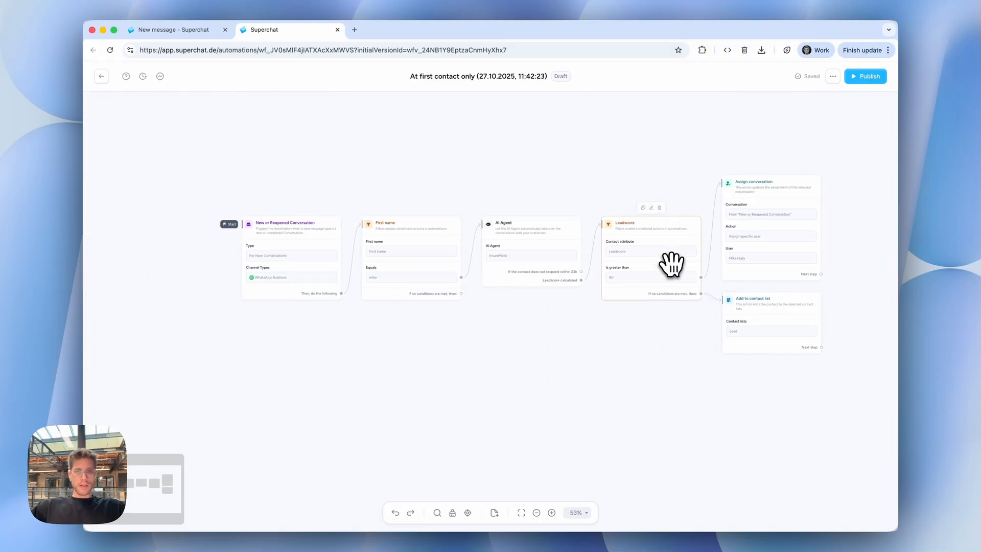
Publish the automation and go to the inbox.
{"action": "left_click", "coordinate": [867, 77]}
{"action": "left_click", "coordinate": [596, 320]}
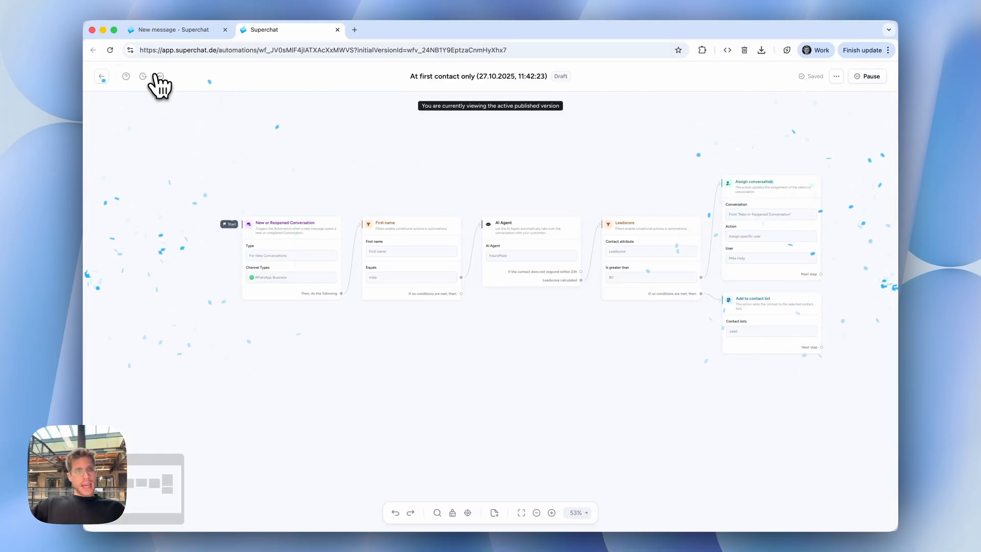
{"action": "left_click", "coordinate": [102, 77]}
{"action": "mouse_move", "coordinate": [105, 90]}
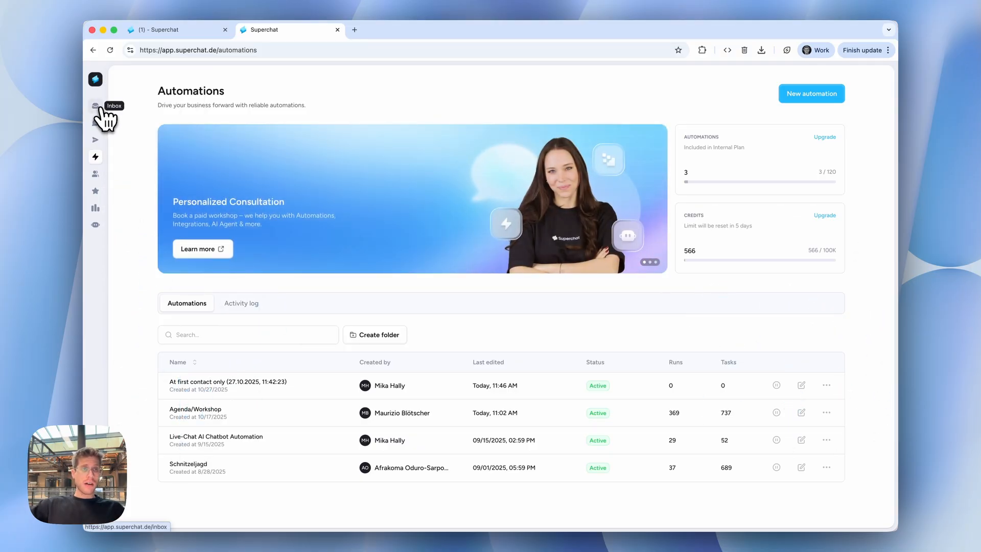
{"action": "left_click", "coordinate": [101, 109]}
{"action": "left_click", "coordinate": [229, 152]}
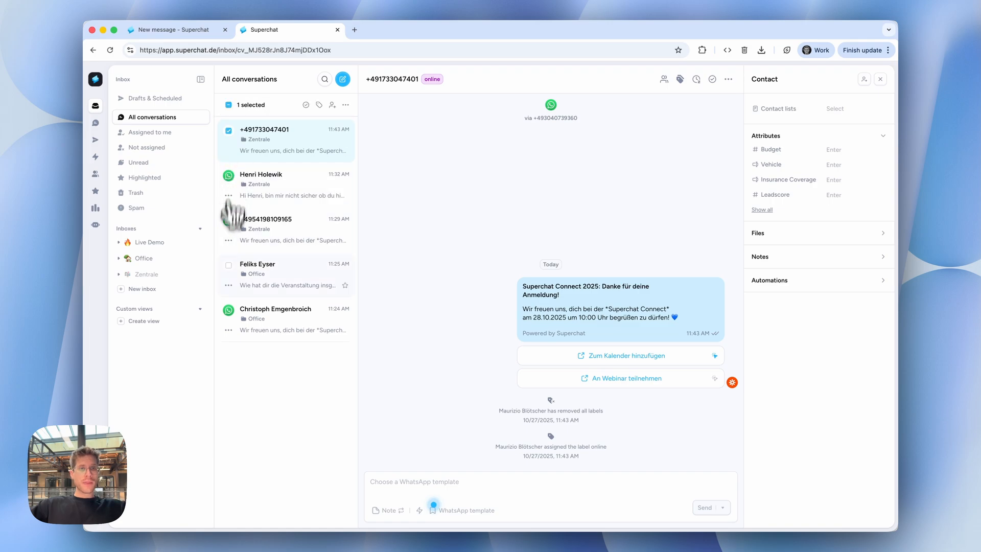
{"action": "left_click", "coordinate": [228, 310]}
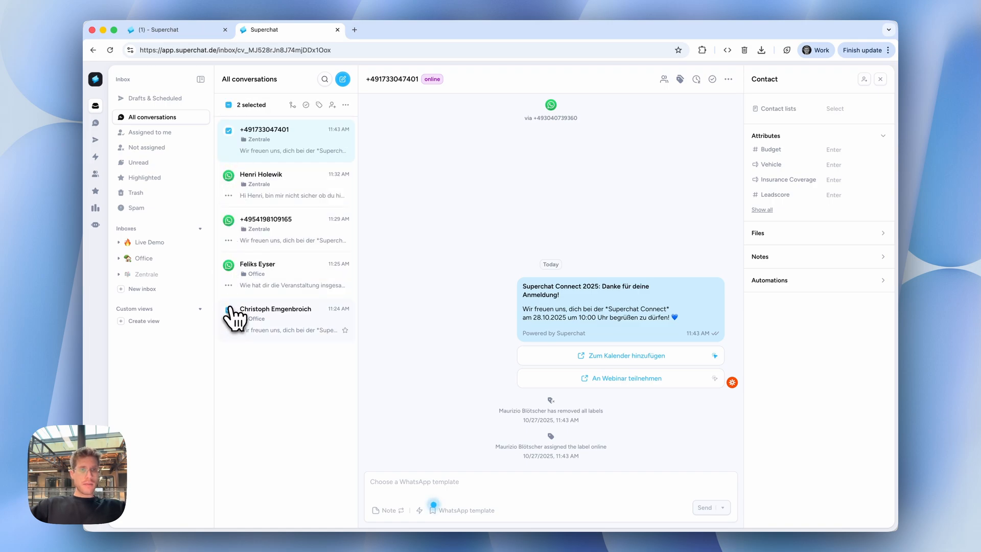
{"action": "left_click", "coordinate": [229, 131]}
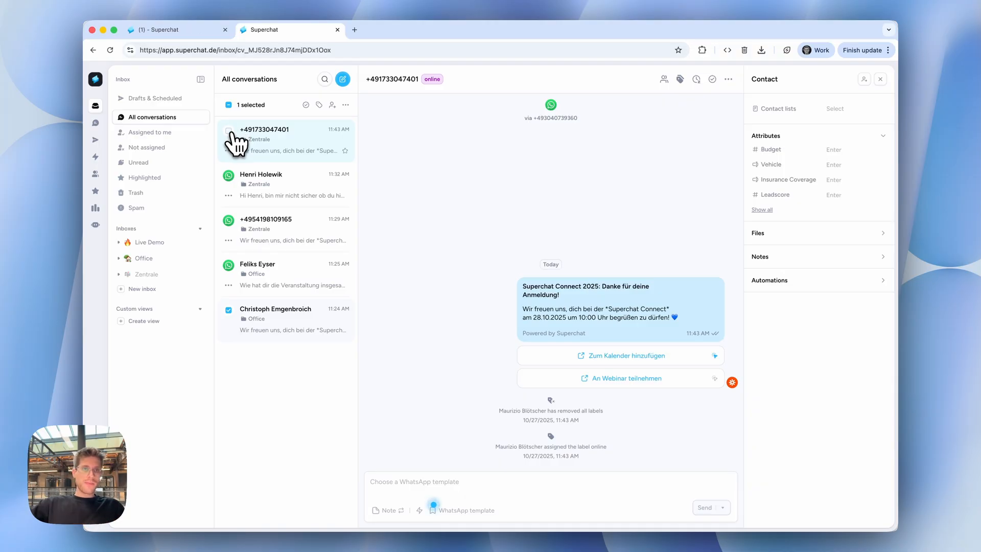
{"action": "left_click", "coordinate": [229, 354]}
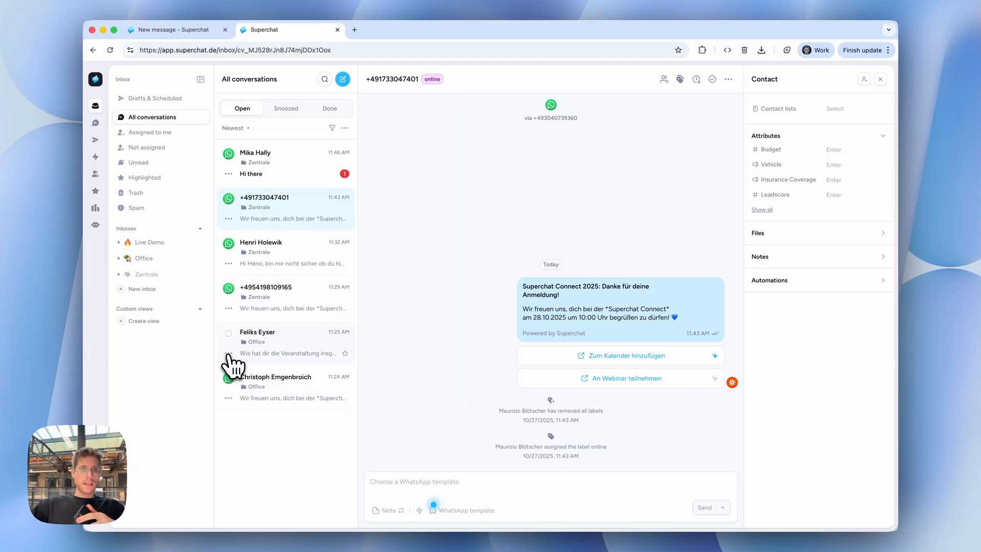
Open the new "Hi there" WhatsApp conversation and close the Cakewalk extension's browser tab.
{"action": "left_click", "coordinate": [294, 172]}
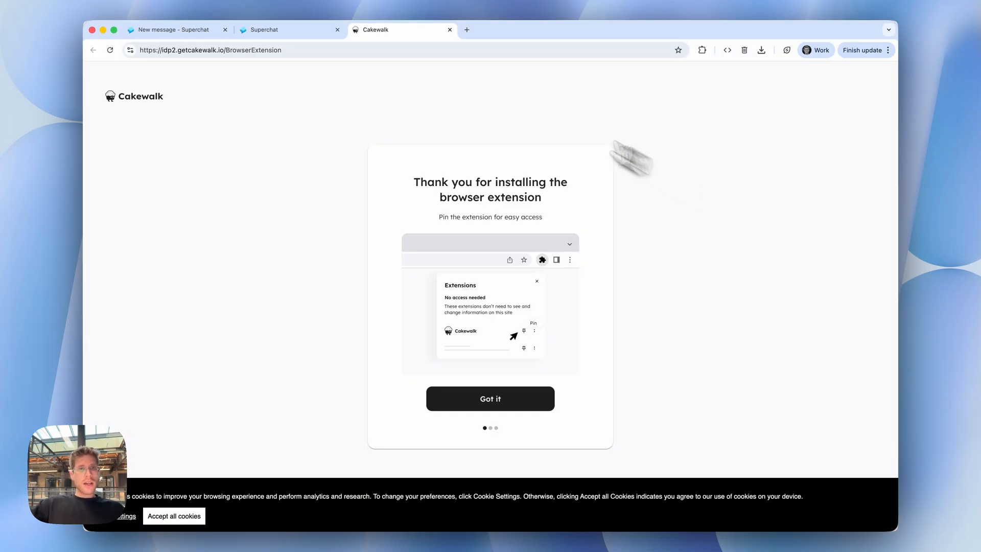
{"action": "left_click", "coordinate": [450, 30]}
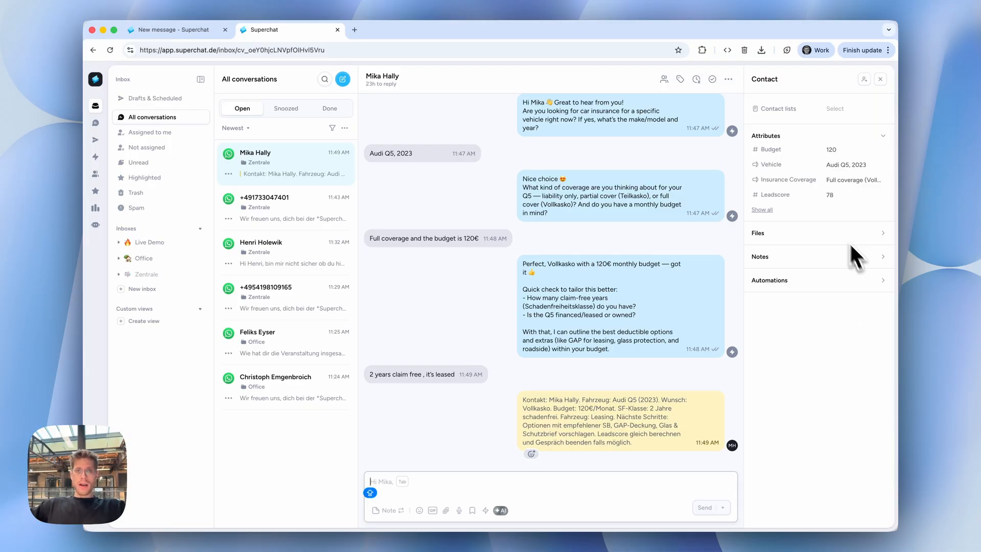
Reload the conversation page to refresh the contact's lists and attributes.
{"action": "mouse_move", "coordinate": [486, 127]}
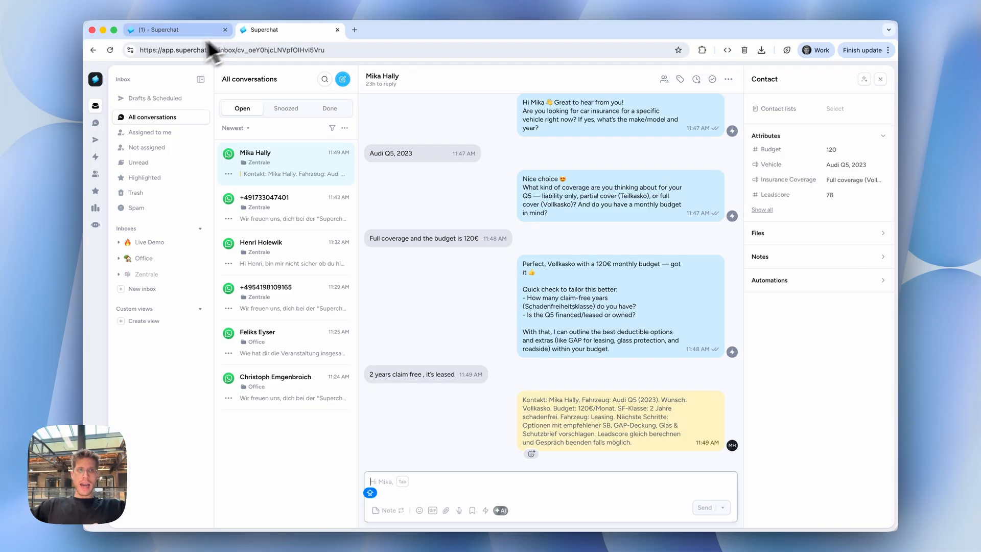
{"action": "left_click", "coordinate": [111, 50]}
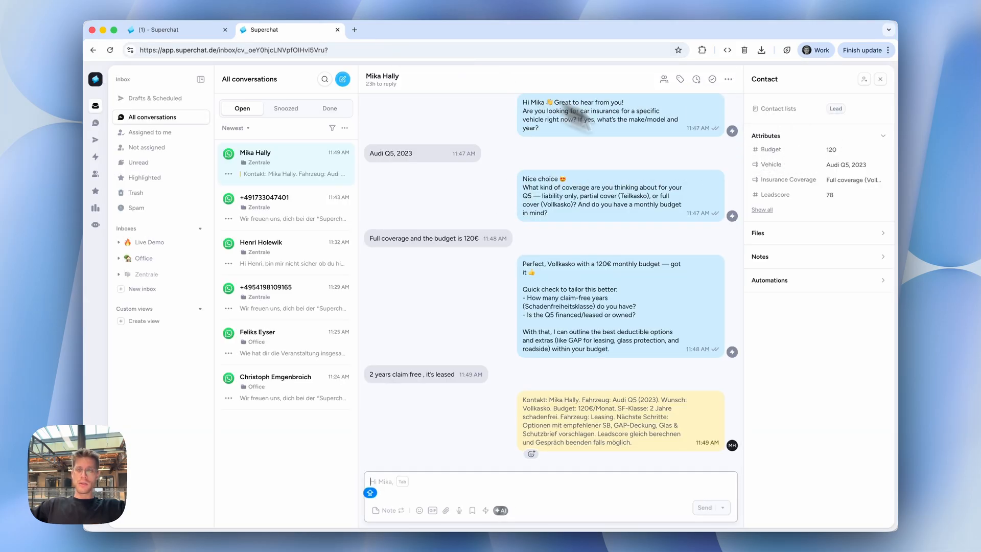
{"action": "left_click", "coordinate": [875, 84]}
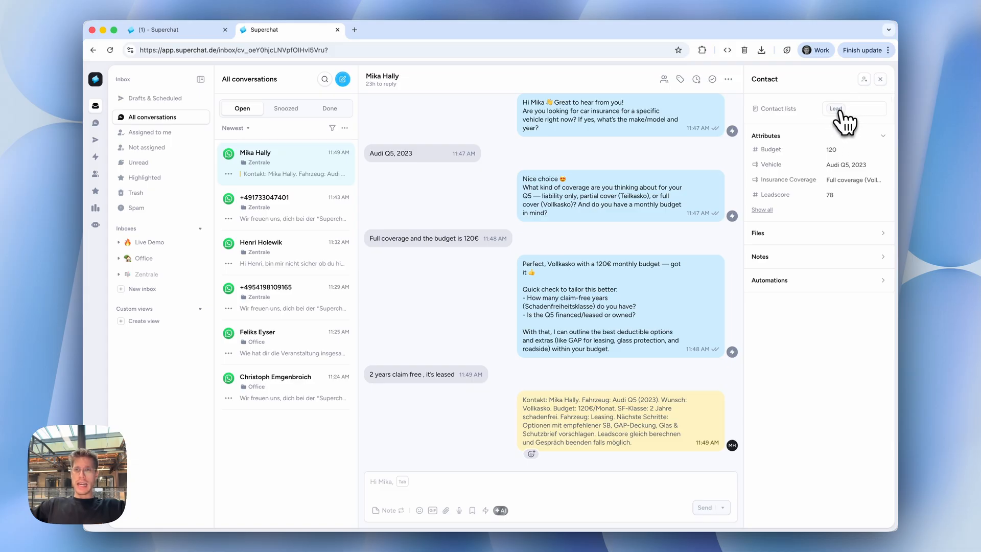
Open the automation's workflow from the run logged in the contact's Automations section.
{"action": "left_click", "coordinate": [766, 280]}
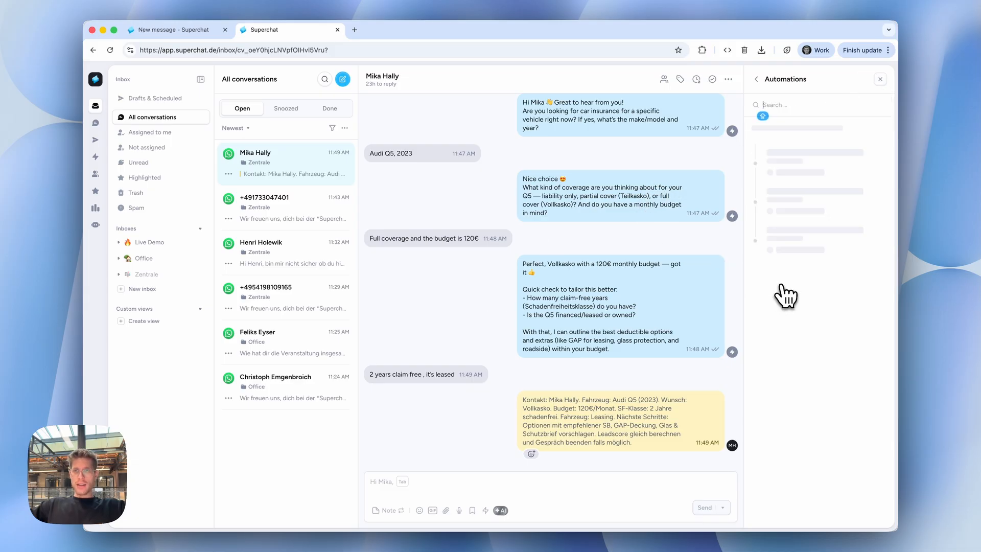
{"action": "left_click", "coordinate": [825, 155]}
{"action": "left_click", "coordinate": [843, 146]}
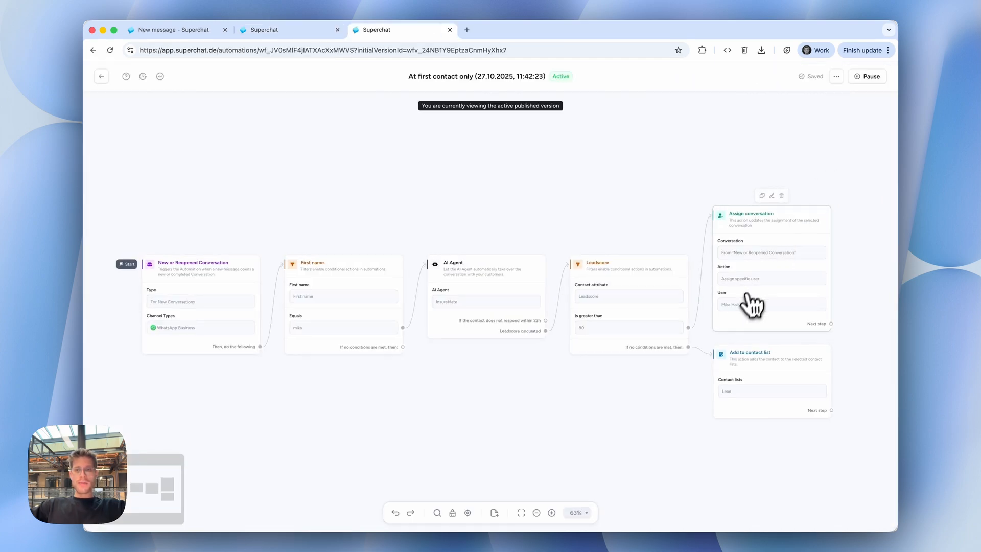
Examine the Leadscore filter's two outgoing paths in the workflow and return to the inbox.
{"action": "scroll", "coordinate": [740, 309], "scroll_direction": "up", "scroll_amount": 3}
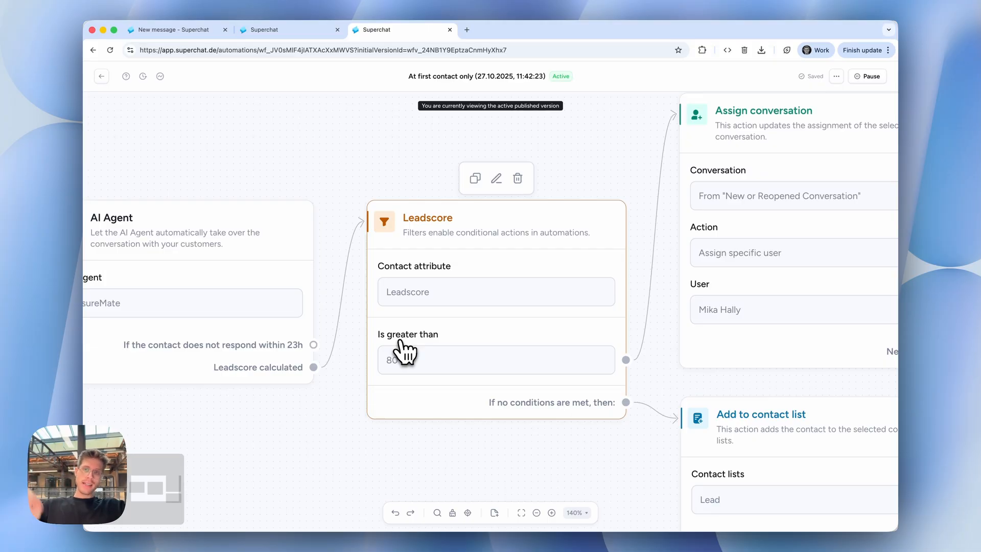
{"action": "scroll", "coordinate": [475, 279], "scroll_direction": "down", "scroll_amount": 3}
{"action": "scroll", "coordinate": [475, 278], "scroll_direction": "right", "scroll_amount": 3}
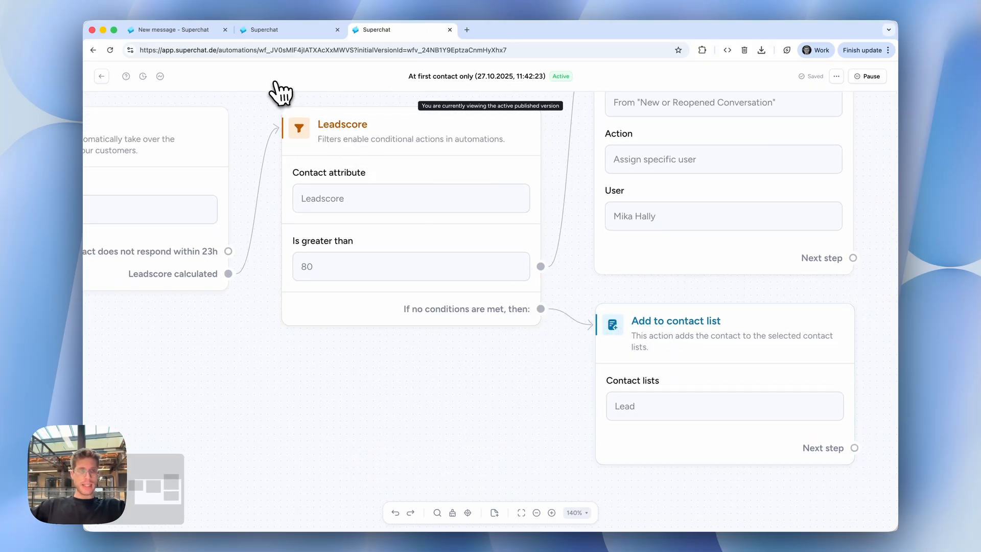
{"action": "left_click", "coordinate": [102, 77]}
{"action": "left_click", "coordinate": [95, 106]}
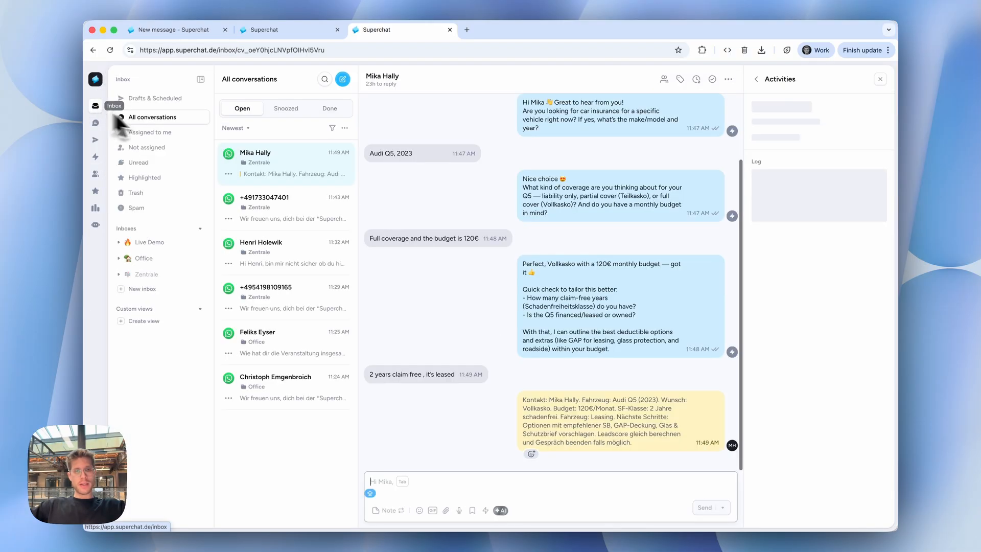